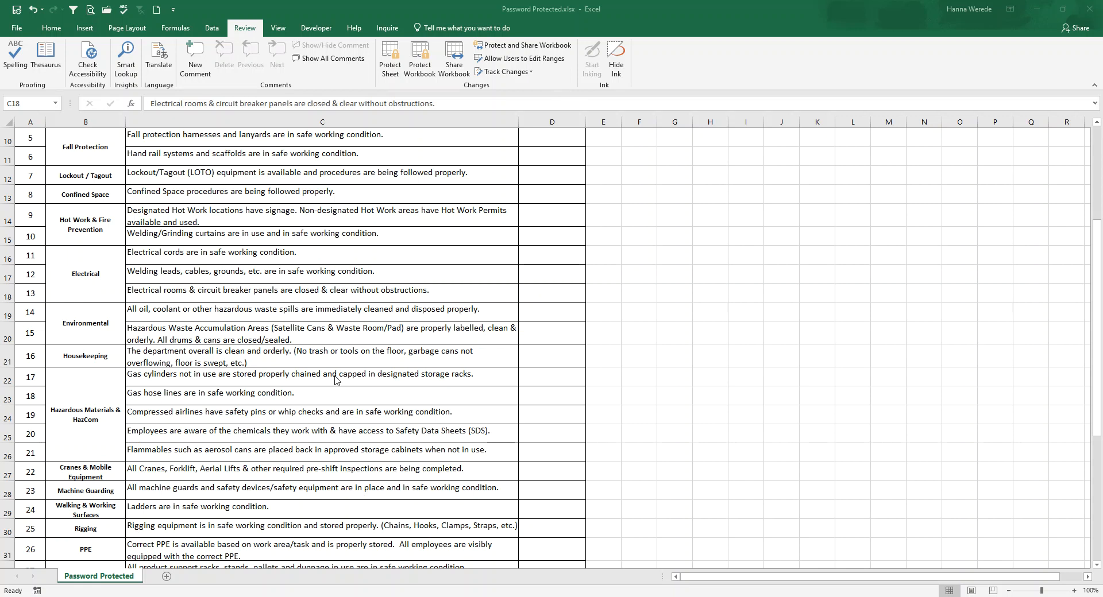
scroll(424, 293, "up", 3)
left_click(389, 259)
scroll(389, 260, "down", 3)
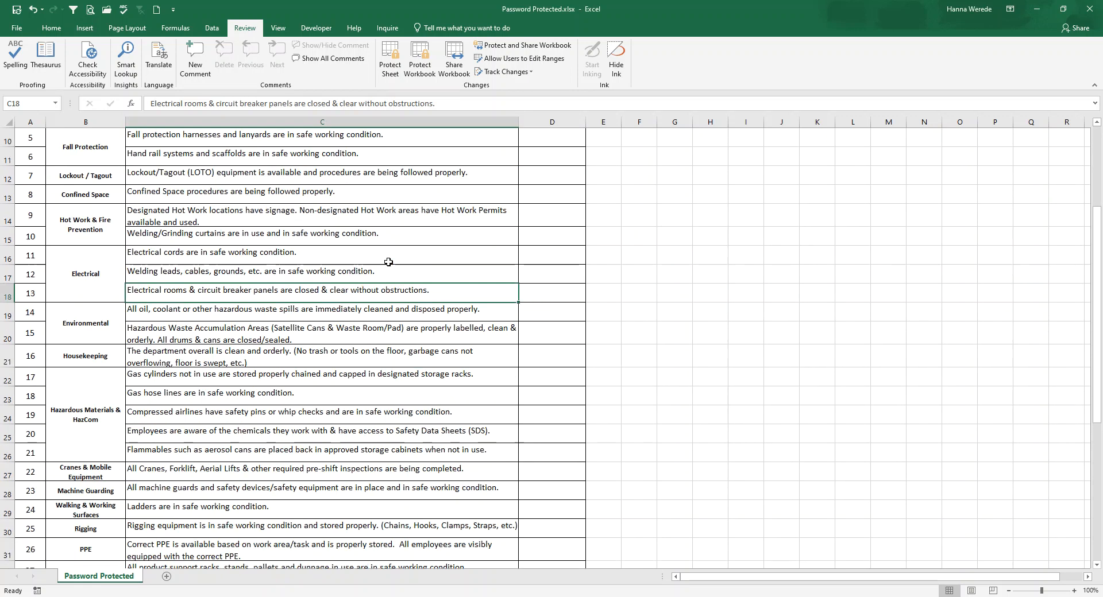
left_click(346, 222)
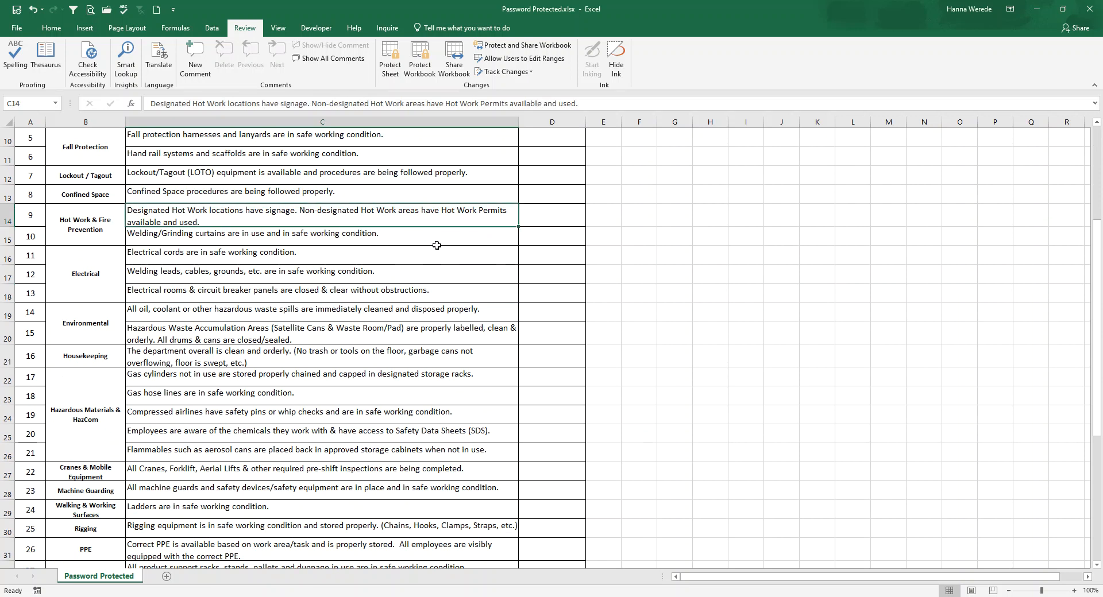
left_click(377, 248)
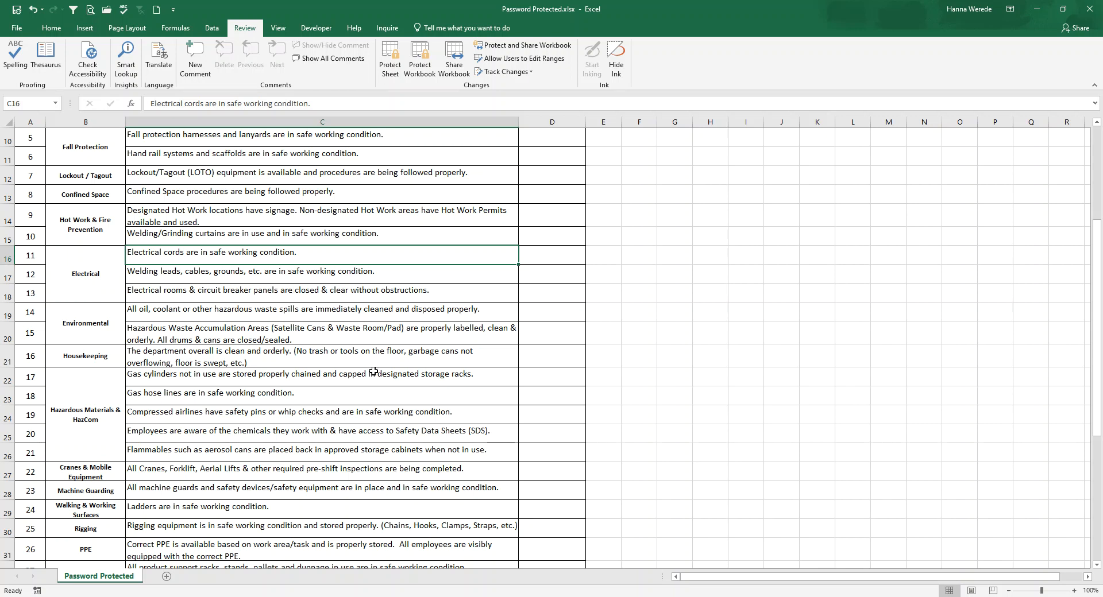
left_click(51, 27)
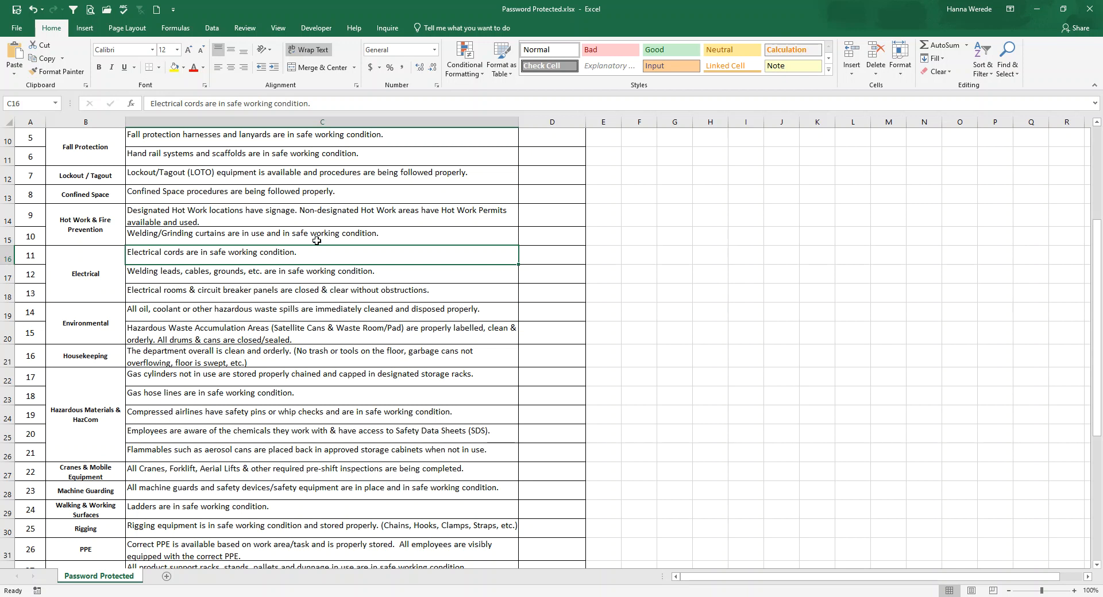
left_click(243, 31)
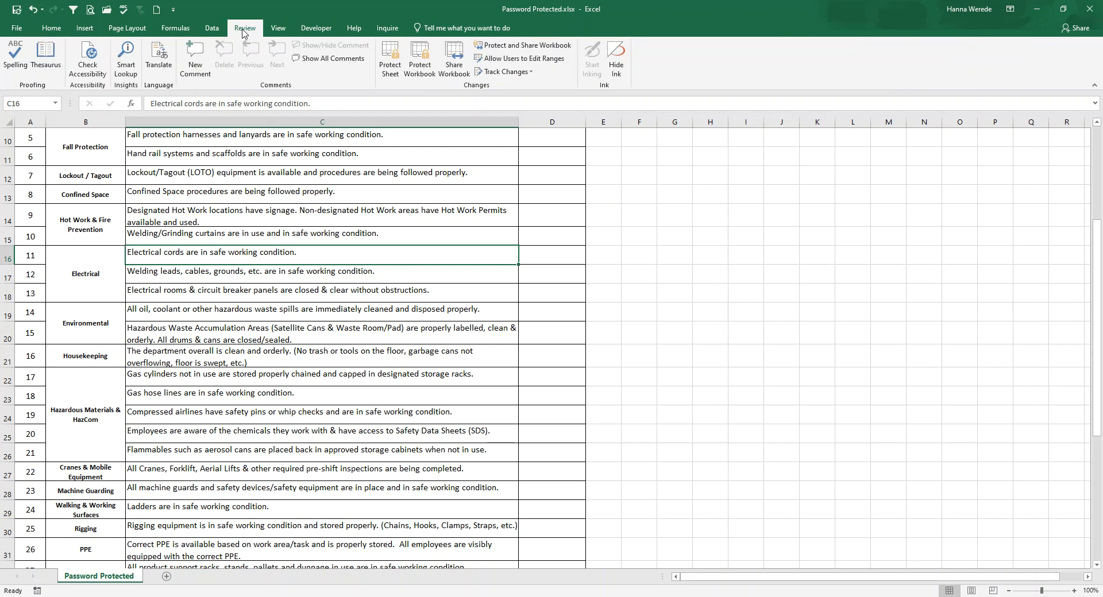
left_click(389, 72)
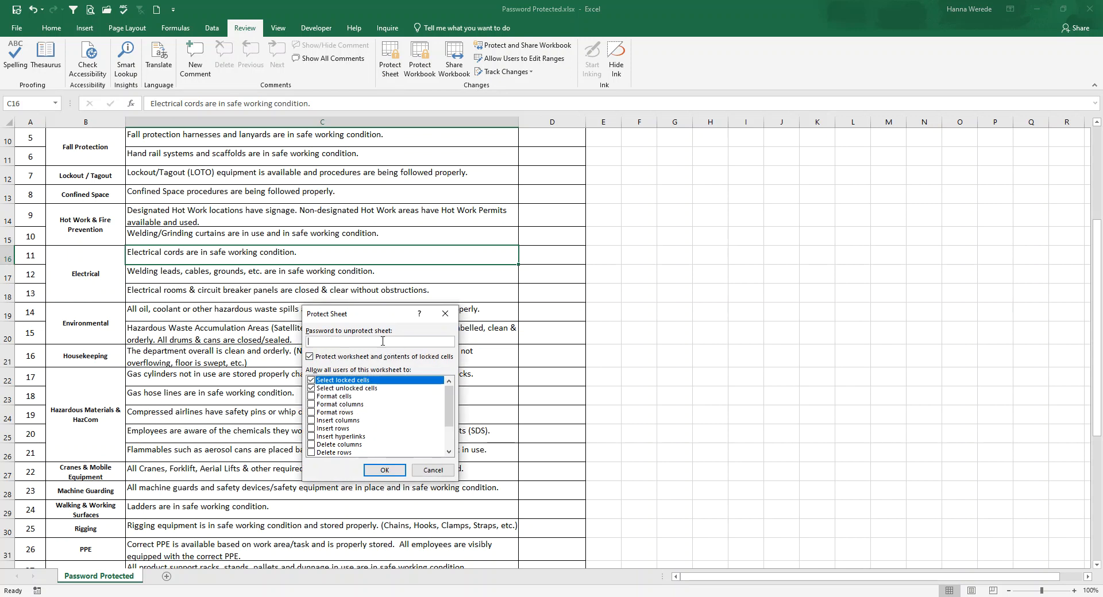
left_click(435, 471)
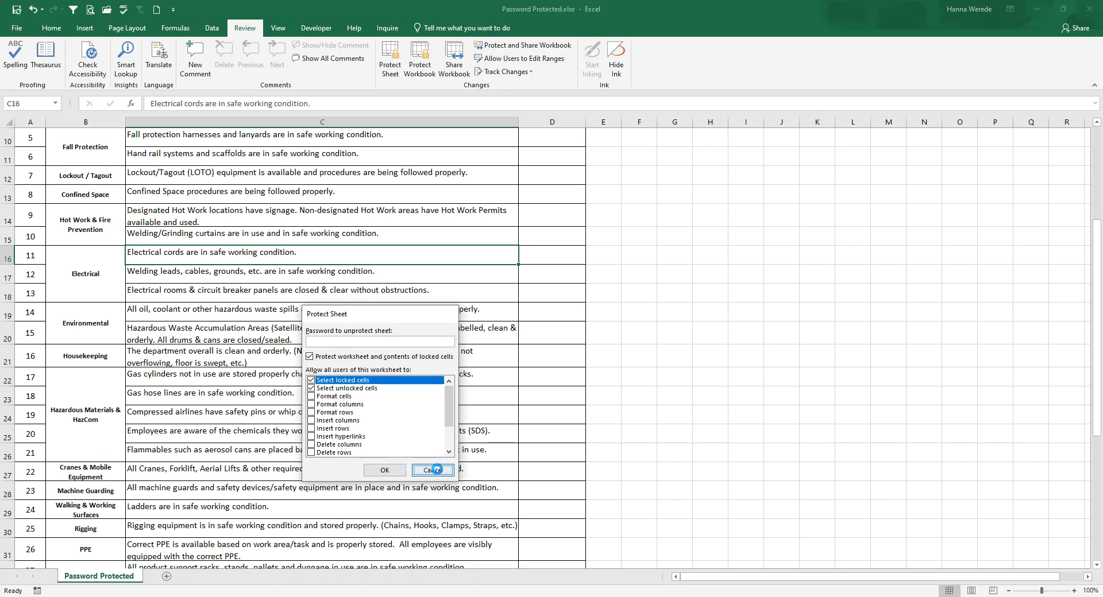
Protect the Password Protected worksheet with a password, allowing only selection of locked and unlocked cells, and re-enter the password.
right_click(110, 579)
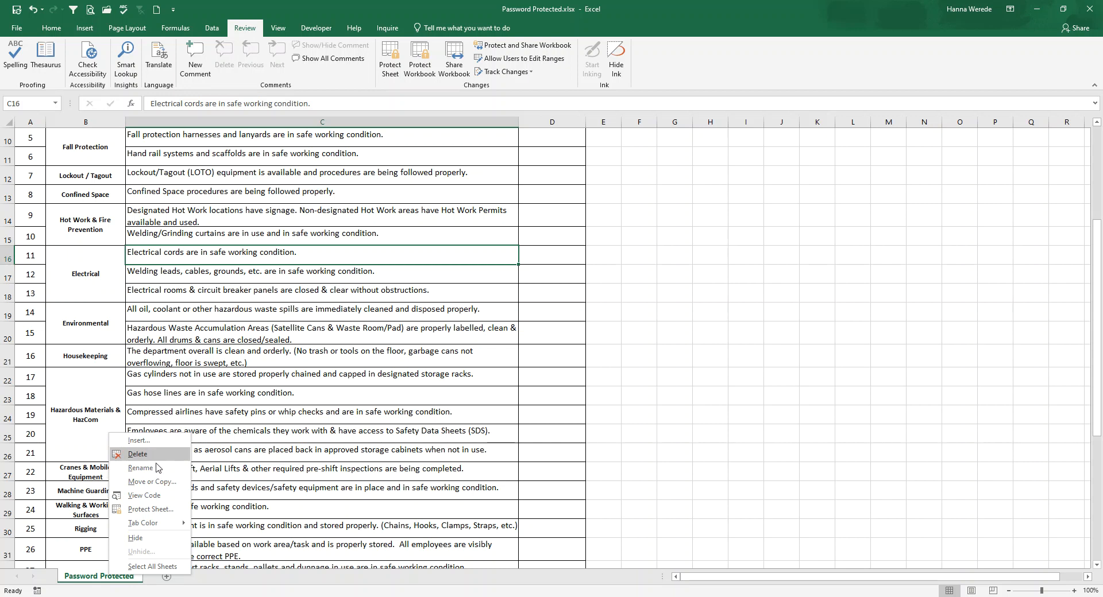
left_click(150, 510)
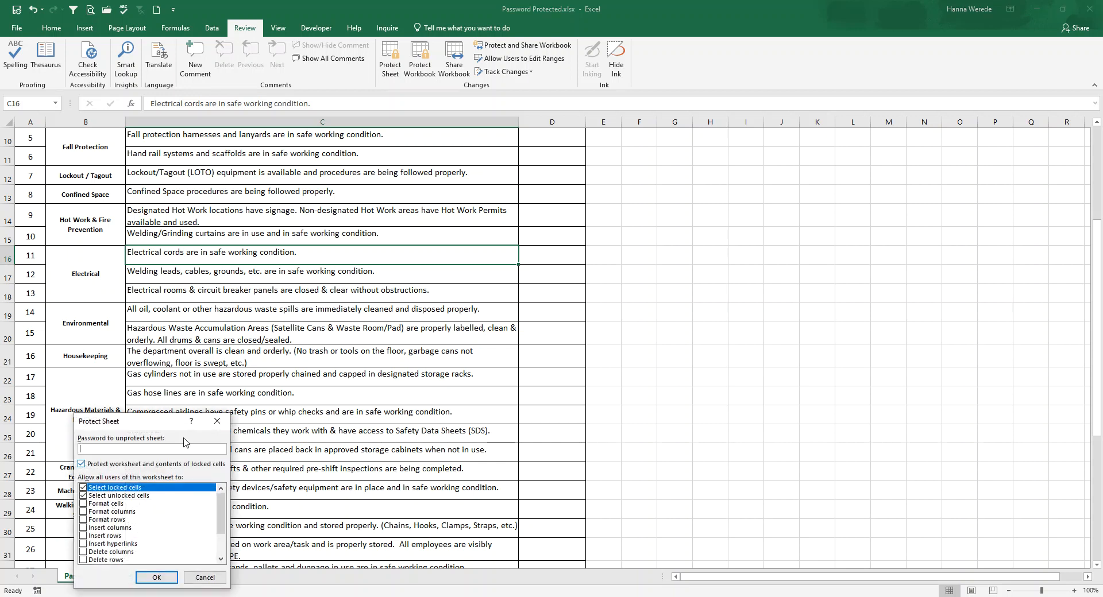
left_click_drag(161, 429, 423, 205)
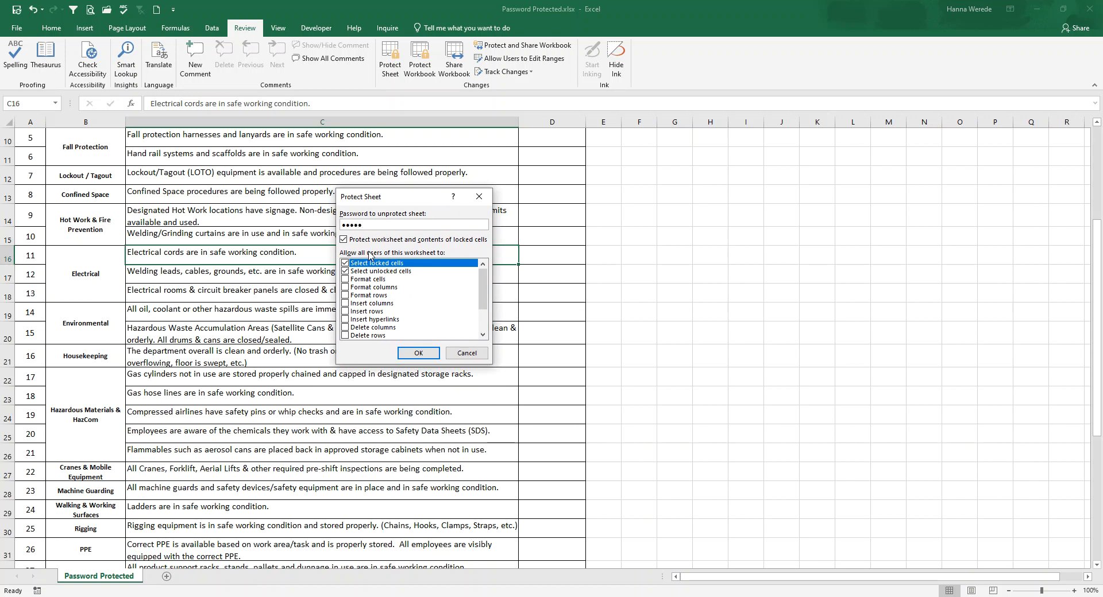
left_click(409, 352)
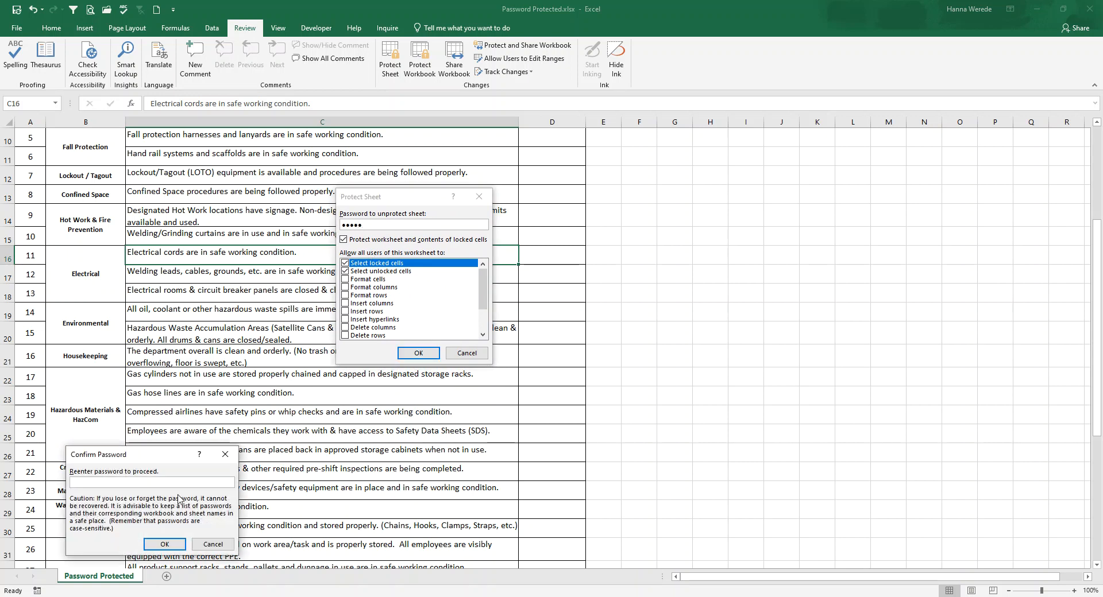
left_click_drag(133, 458, 191, 280)
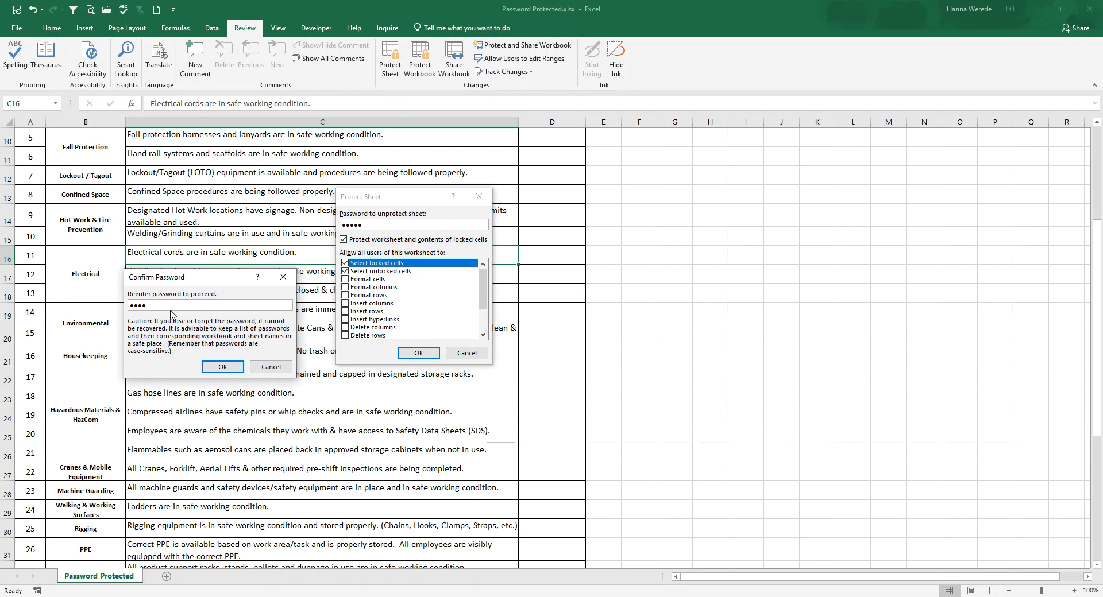
left_click(213, 367)
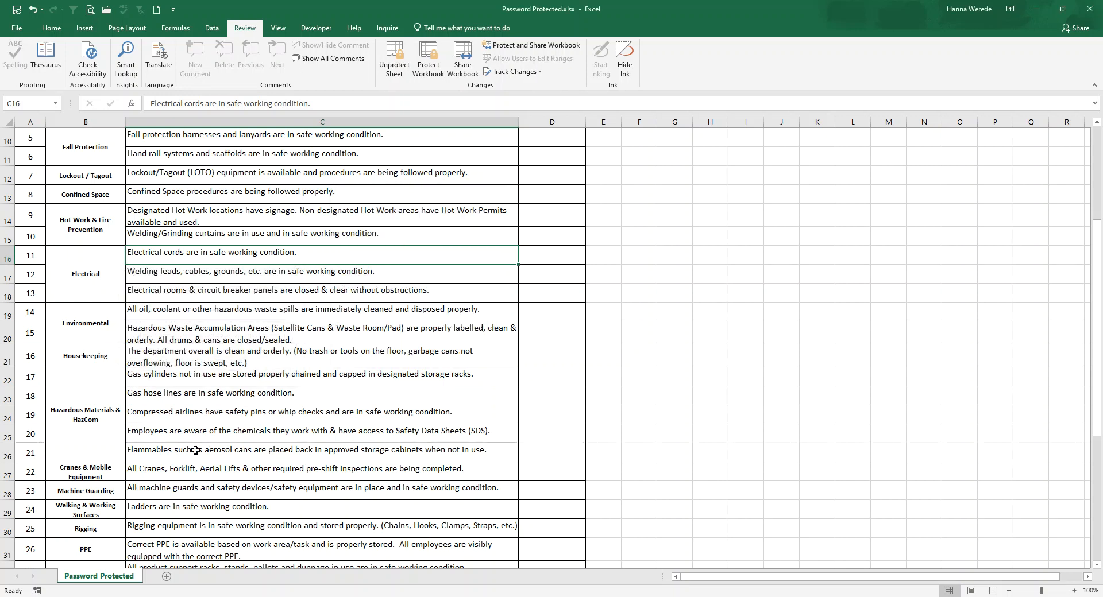
Try to edit the "Electrical cords are in safe working condition." cell C16 on the protected sheet and dismiss the alert.
left_click(328, 291)
left_click(408, 255)
double_click(409, 259)
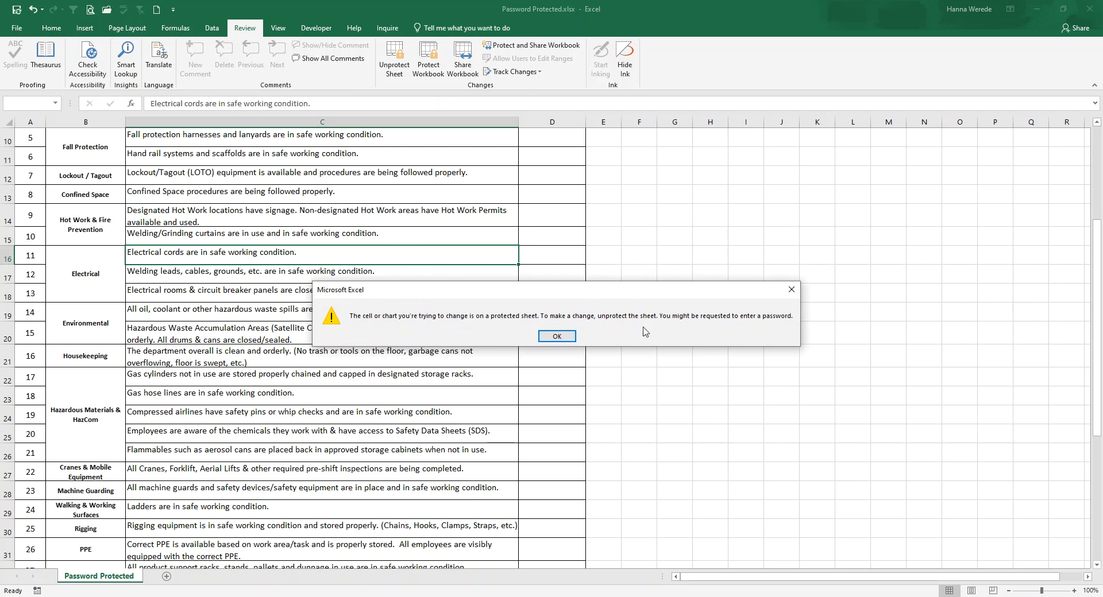
left_click(557, 336)
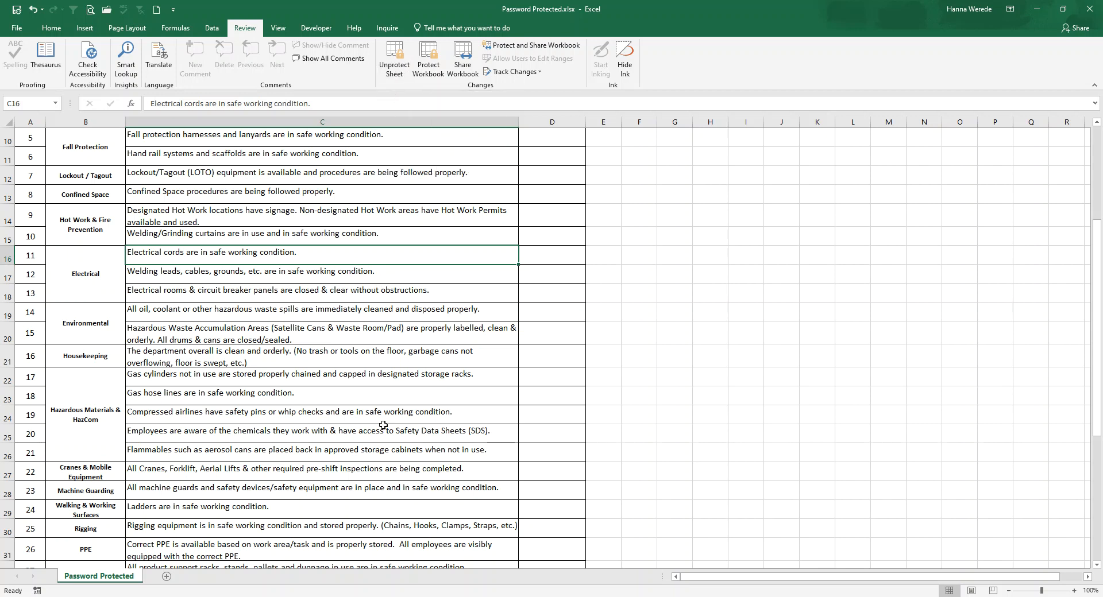
left_click(376, 335)
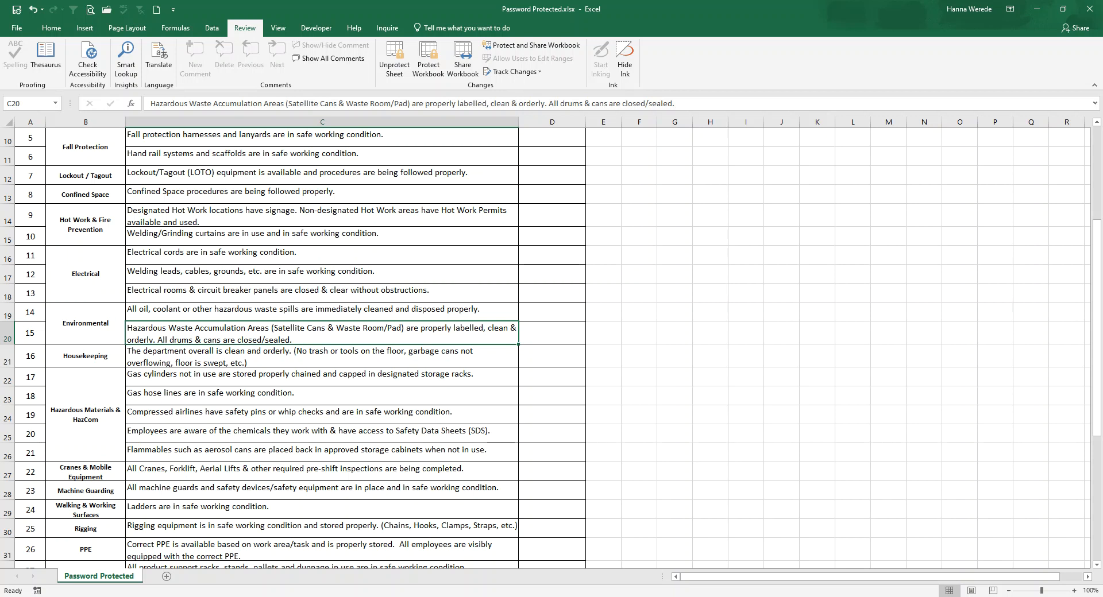
Switch to File Explorer, arrange its folder windows over the workbook, and select Password Protected.xlsx.
left_click_drag(0, 166, 566, 161)
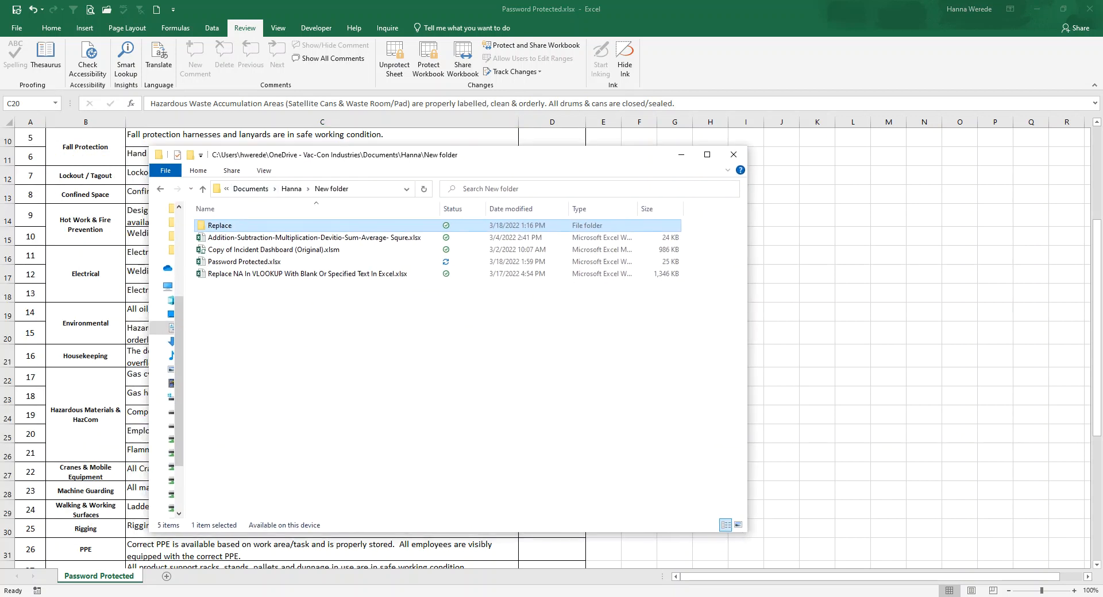
left_click_drag(0, 174, 768, 83)
left_click_drag(353, 158, 315, 170)
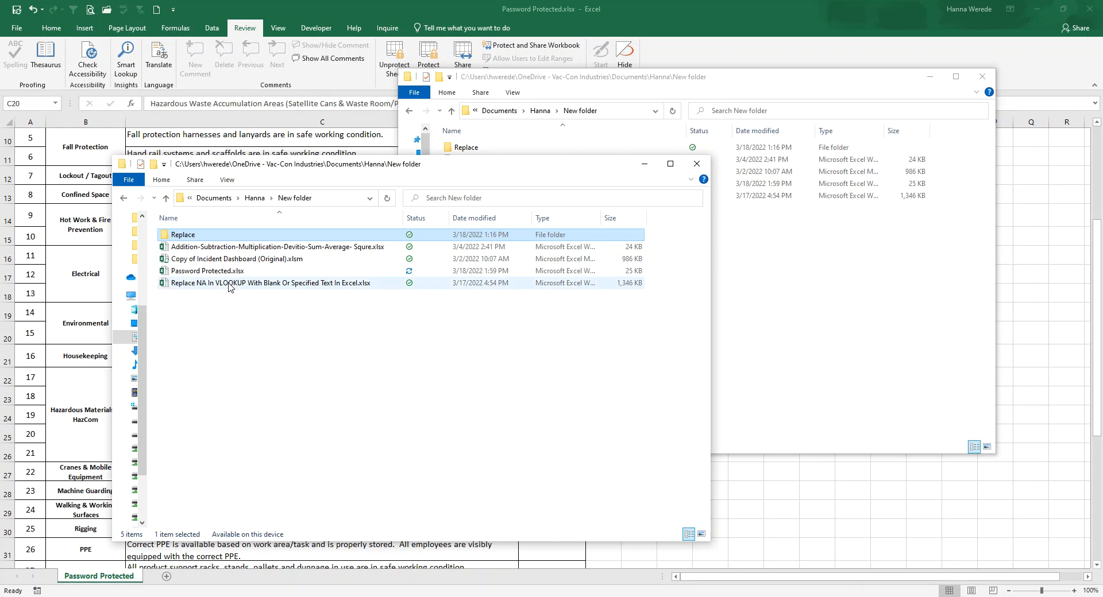
left_click(210, 272)
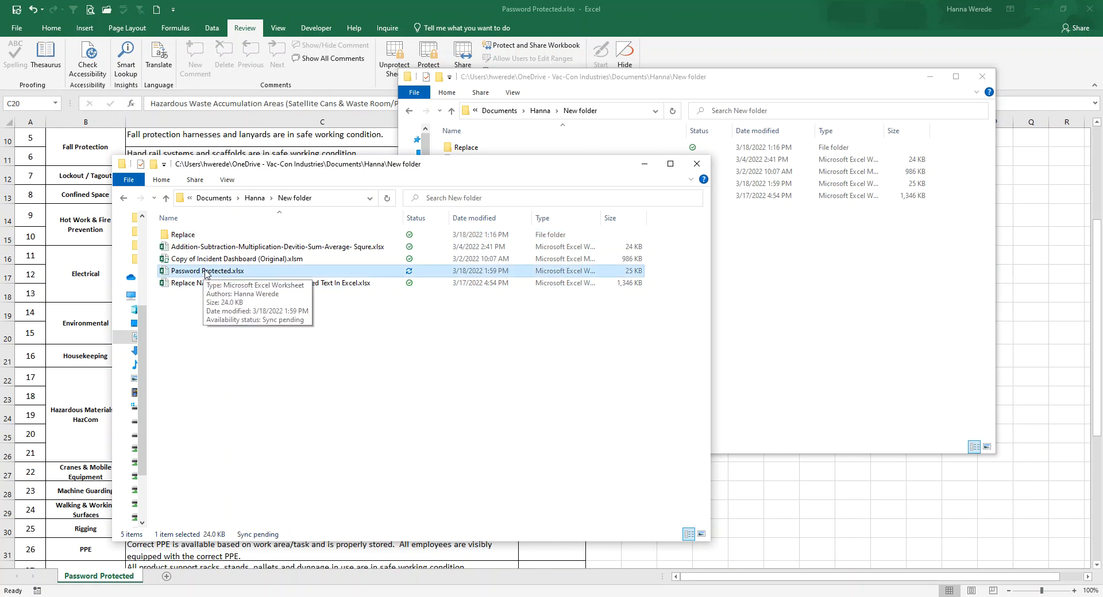
Close Password Protected.xlsx with its changes saved and minimize the other open workbooks to reach the folder window.
left_click(1082, 8)
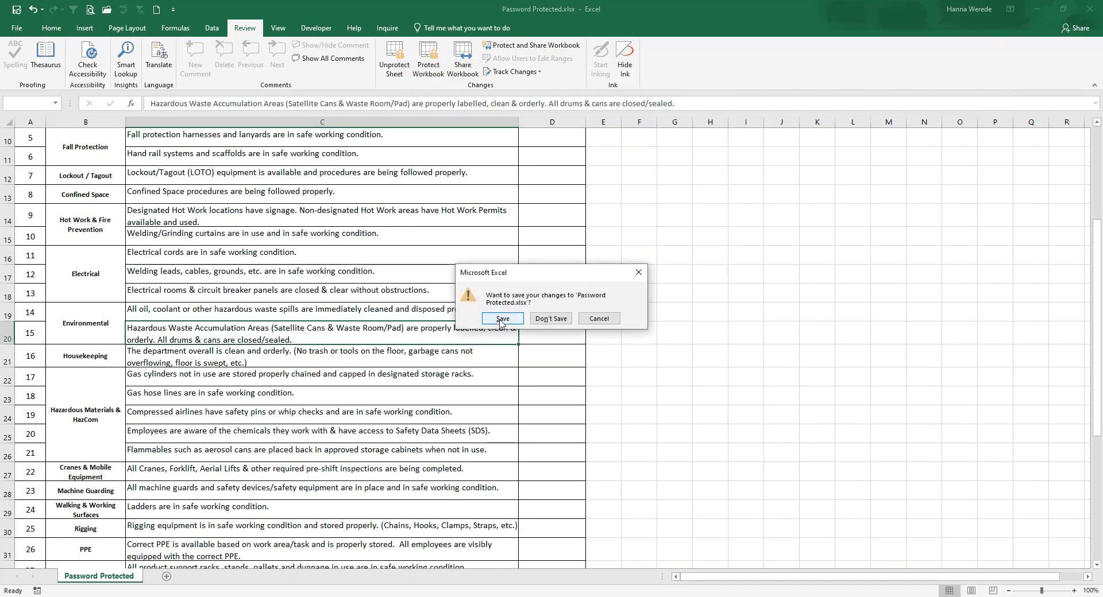
left_click(501, 319)
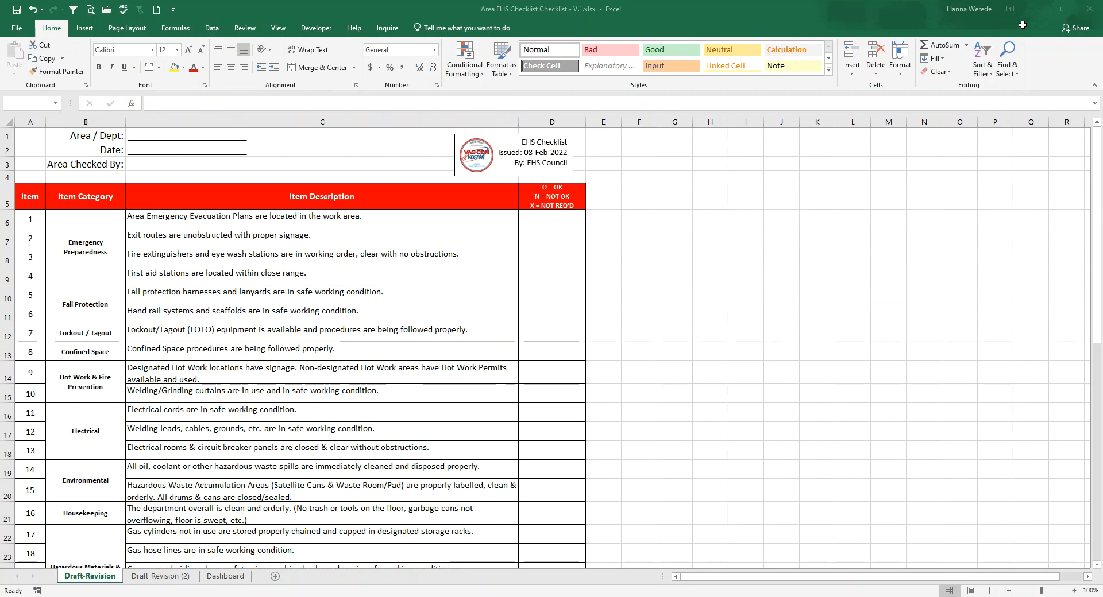
left_click(1036, 11)
left_click(1037, 11)
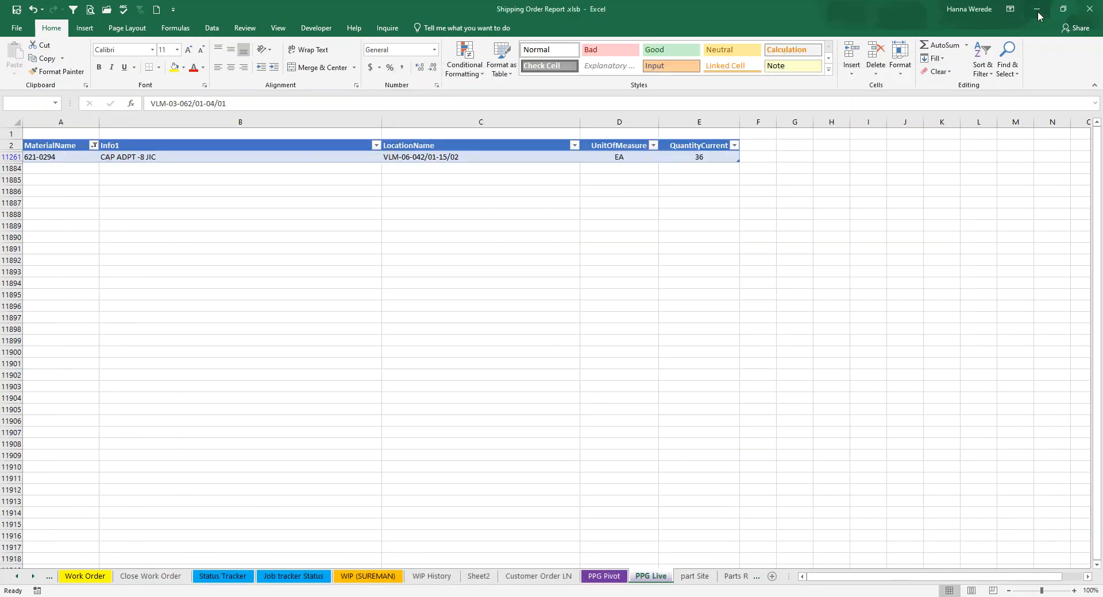
left_click(1037, 11)
left_click(1037, 12)
left_click(1037, 12)
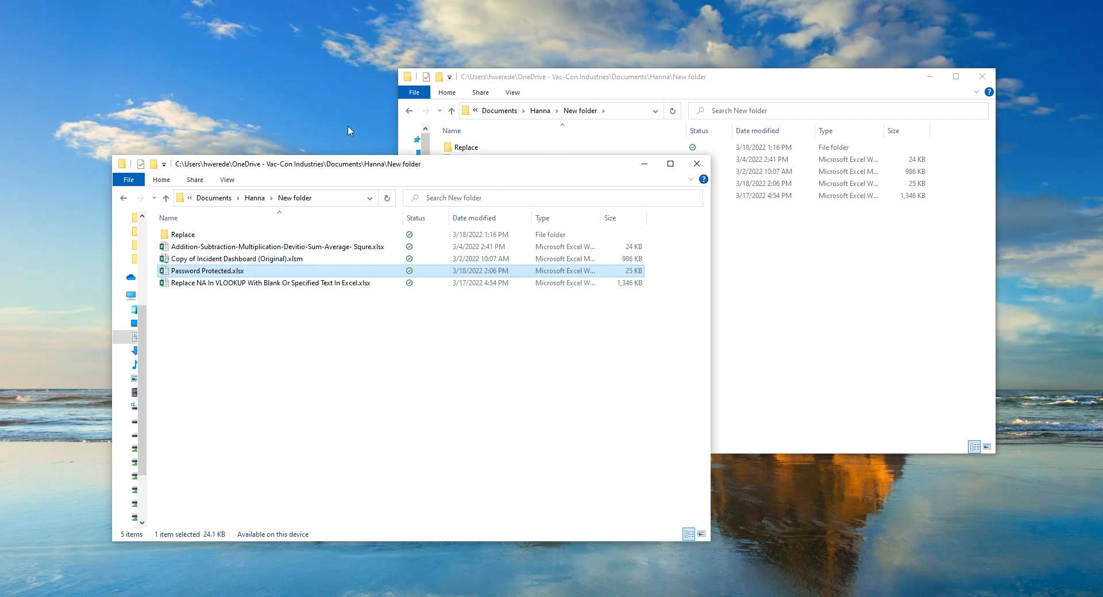
left_click_drag(382, 169, 433, 147)
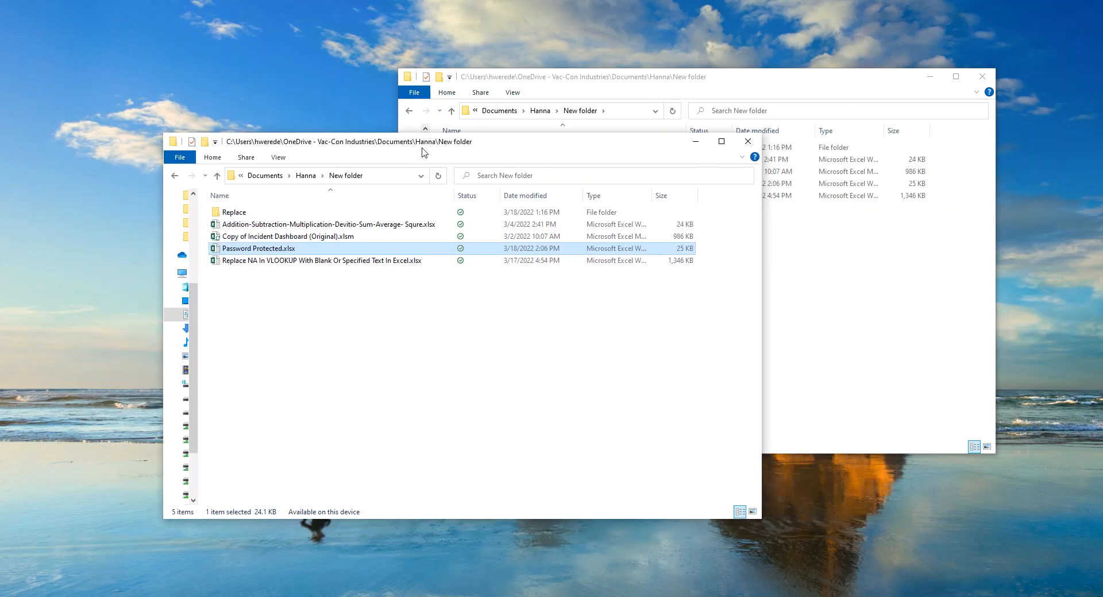
Copy the Password Protected.xlsx file in the folder.
right_click(251, 249)
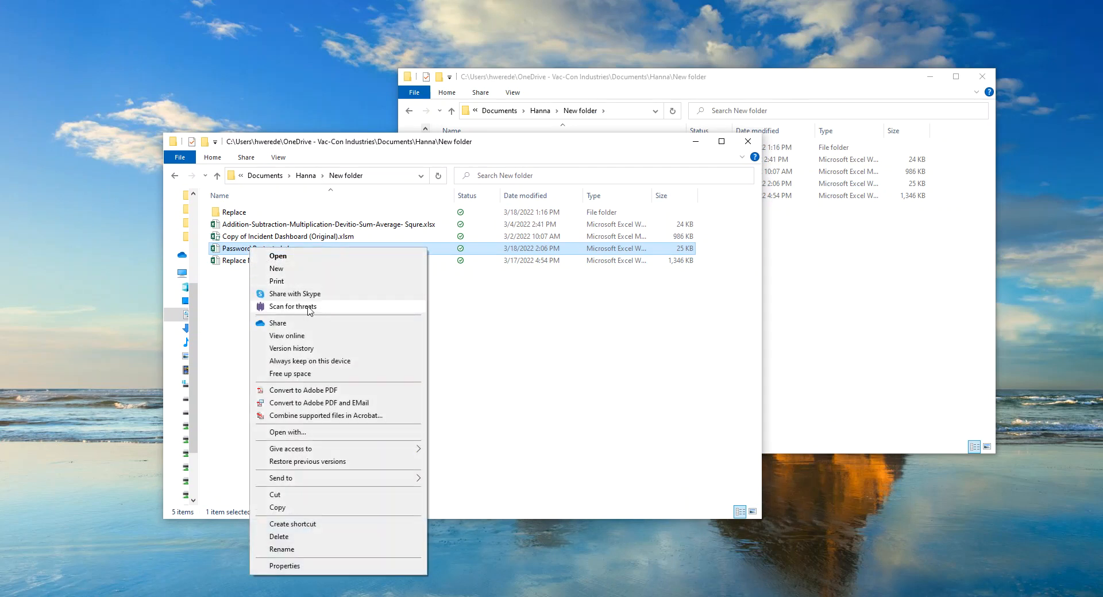
left_click(277, 507)
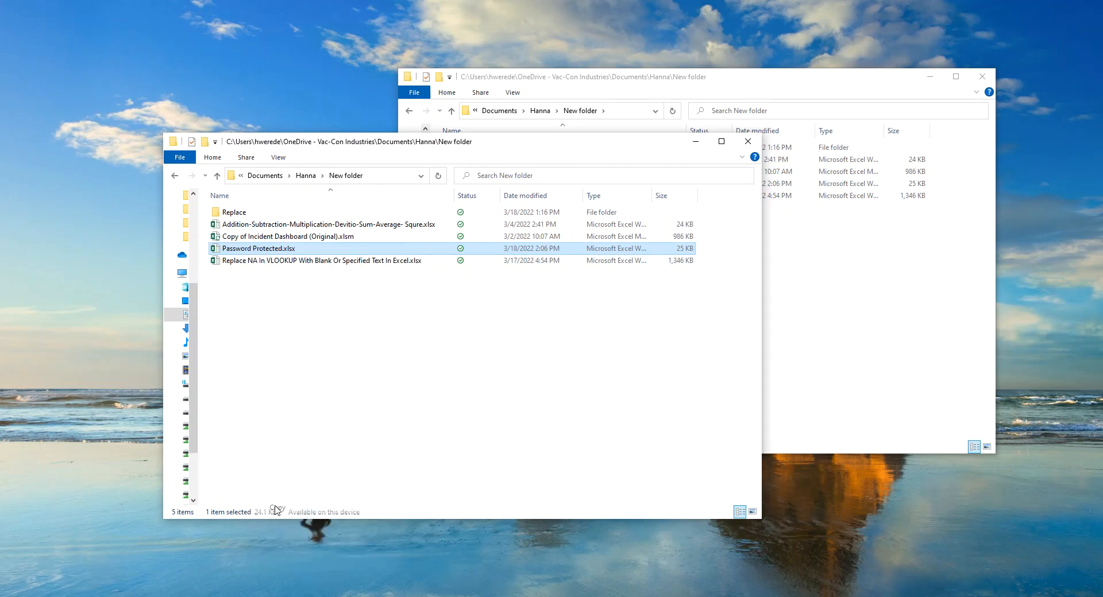
left_click(243, 217)
double_click(244, 216)
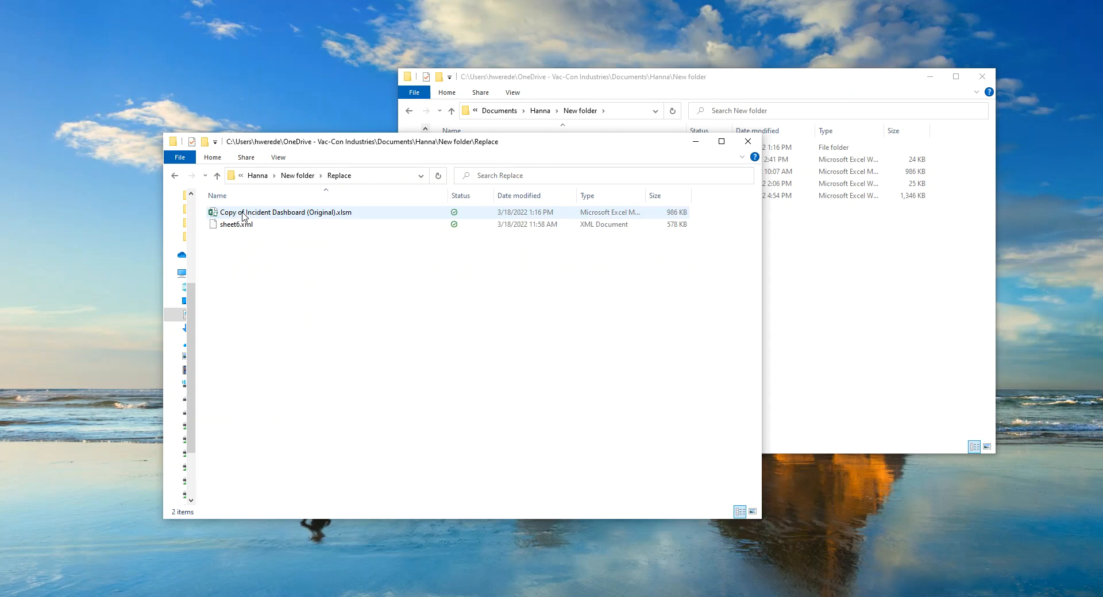
right_click(262, 251)
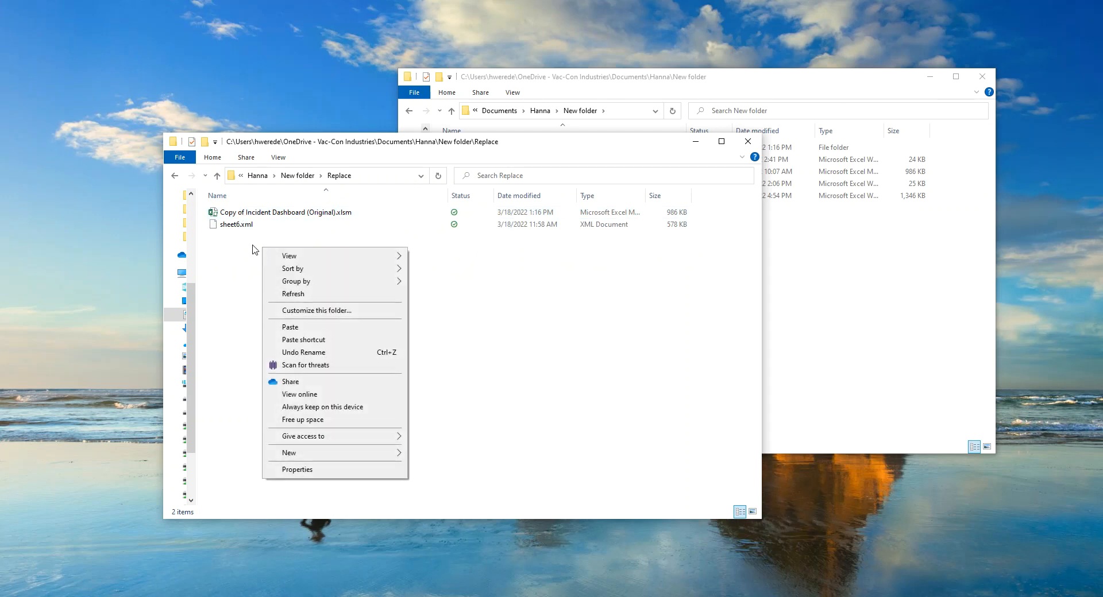
left_click(229, 259)
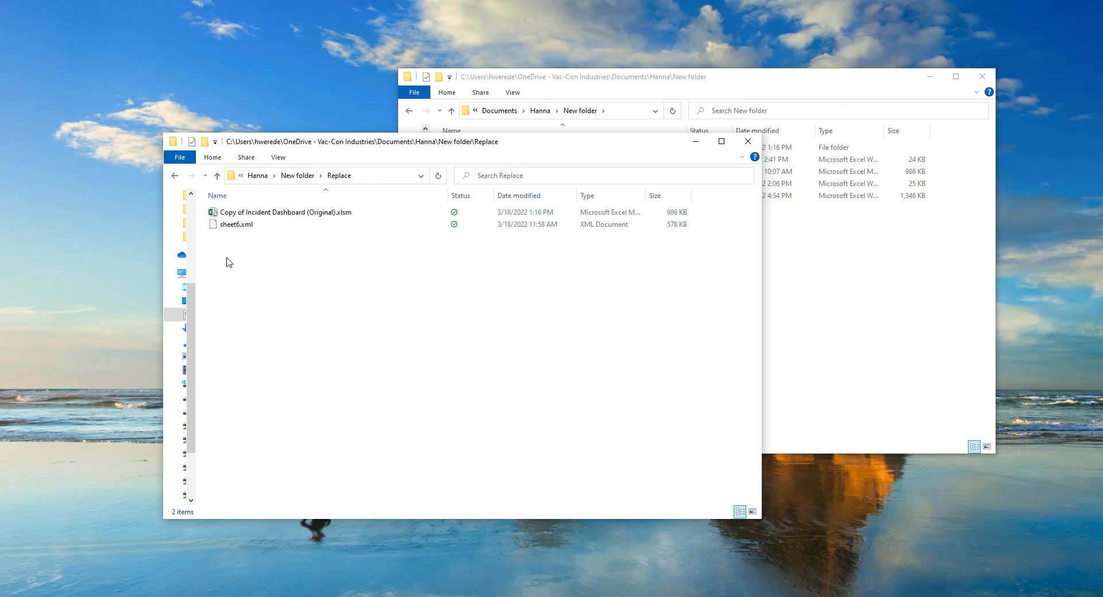
left_click(177, 177)
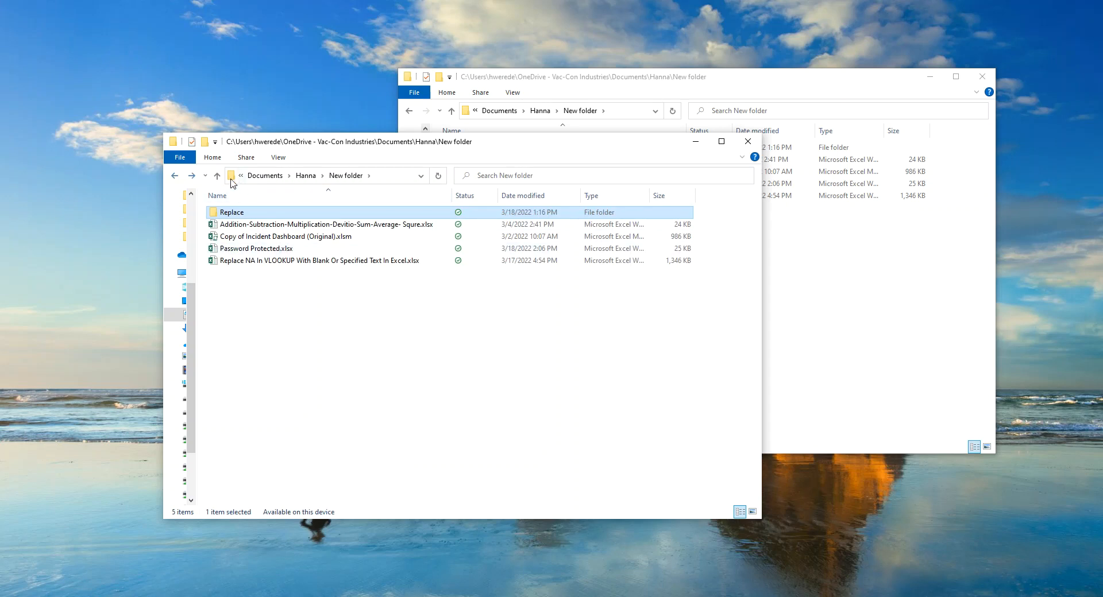
Create a new subfolder with the default name and paste the copied Password Protected.xlsx into it.
left_click(205, 141)
left_click(291, 309)
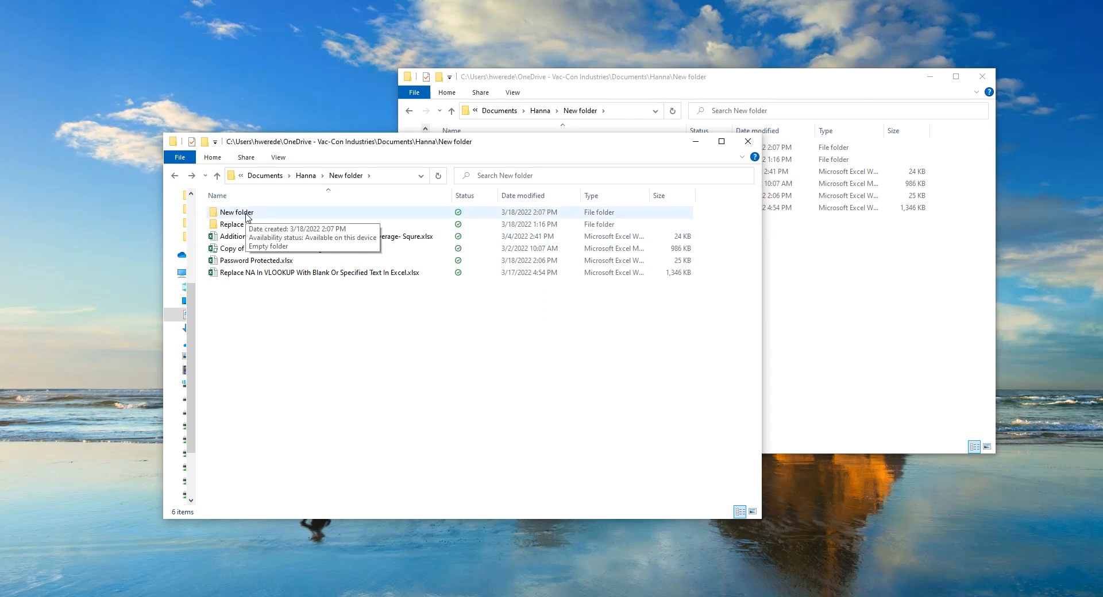
double_click(239, 213)
right_click(257, 225)
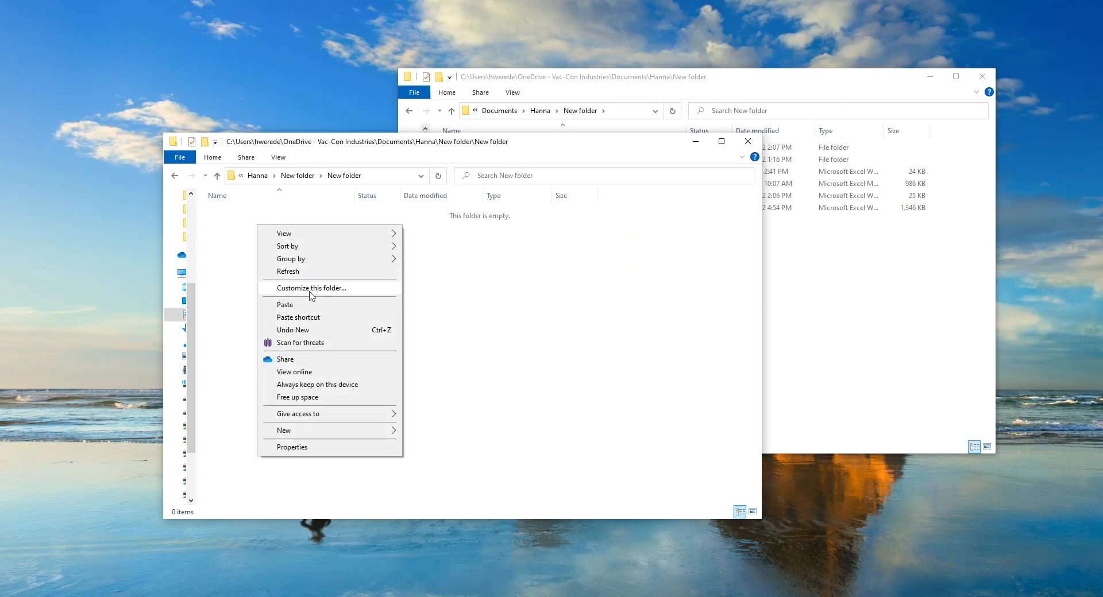
left_click(299, 307)
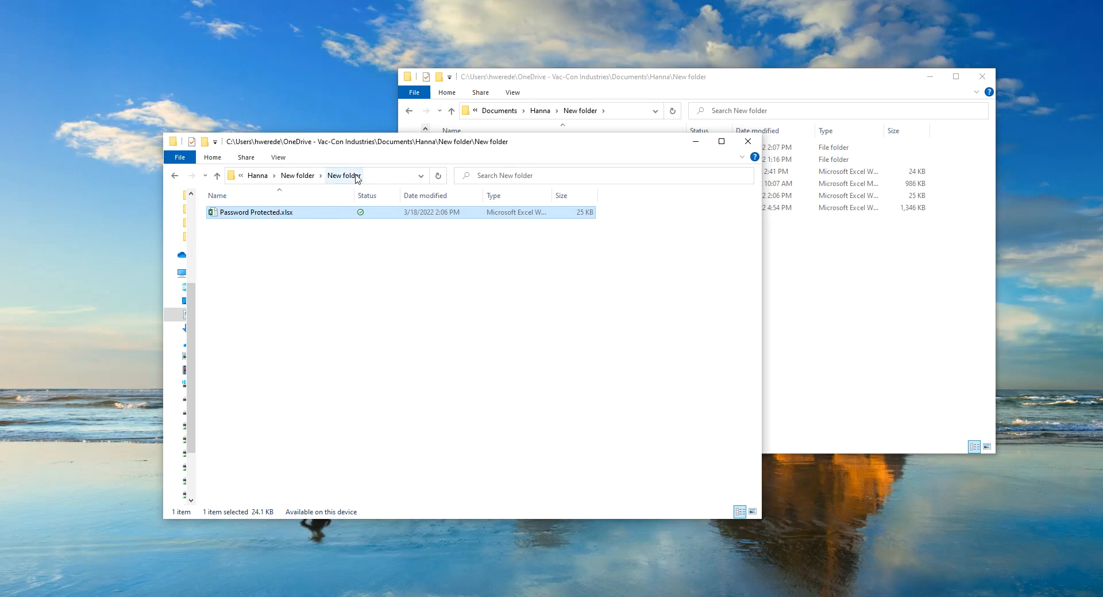
Rename the copied Password Protected.xlsx to Password Protected.zip and accept the change of file extension.
right_click(284, 215)
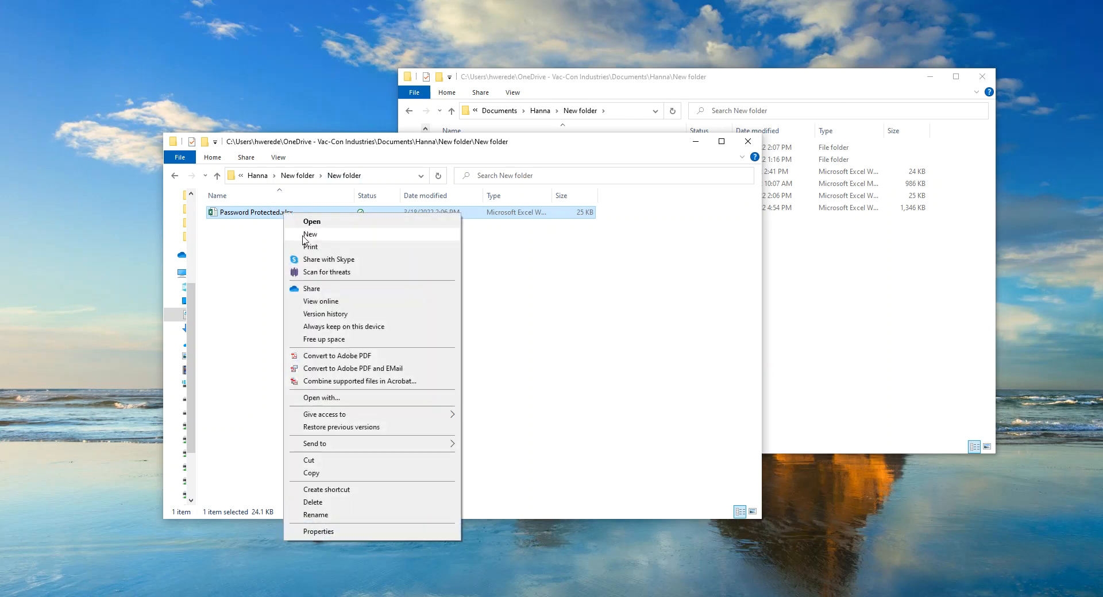
left_click(328, 515)
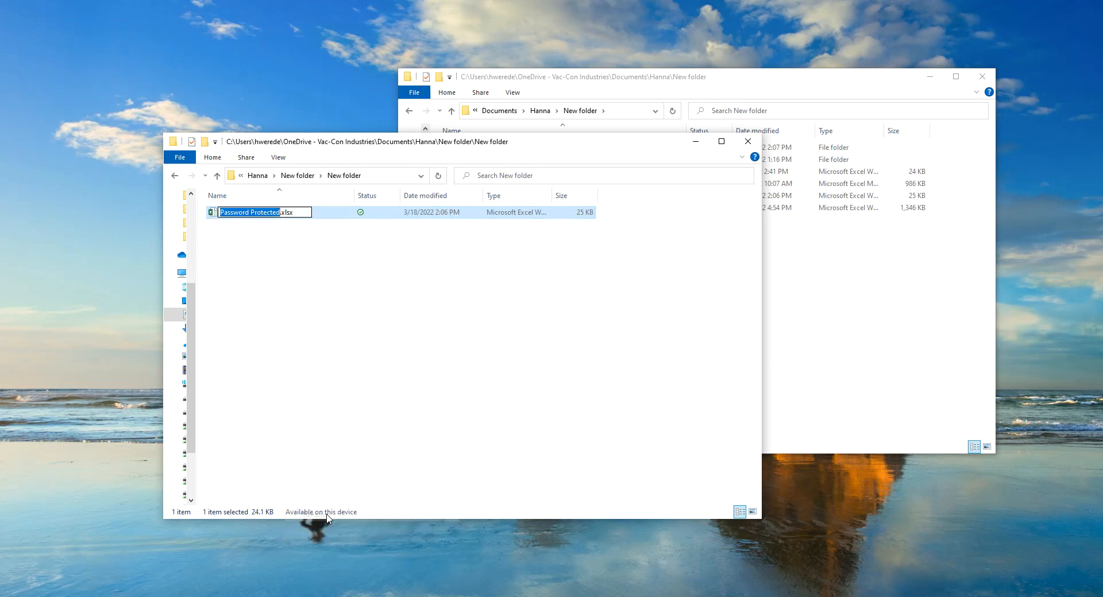
left_click(302, 213)
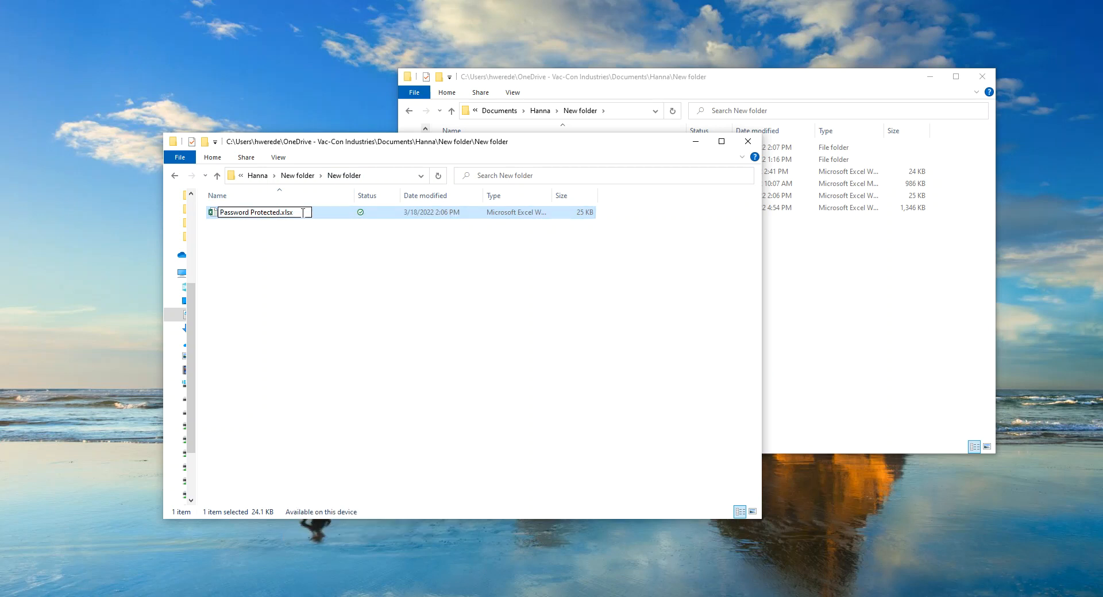
key("BackSpace")
type("ip")
key("Return")
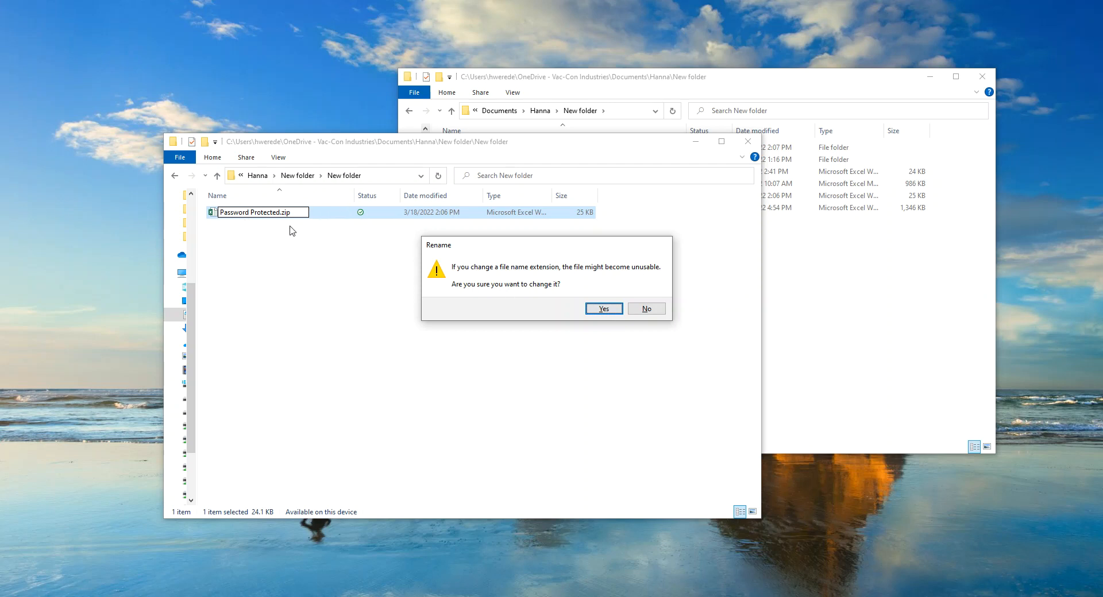
left_click(601, 312)
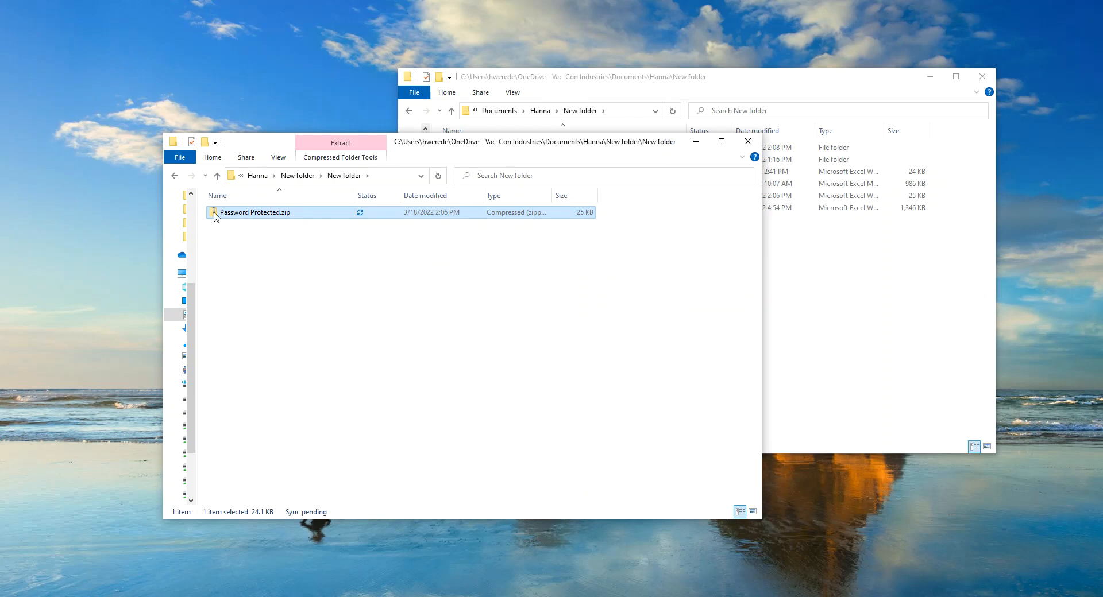
Open Password Protected.zip, go into its xl\worksheets folder and open sheet1.xml in WordPad.
double_click(289, 216)
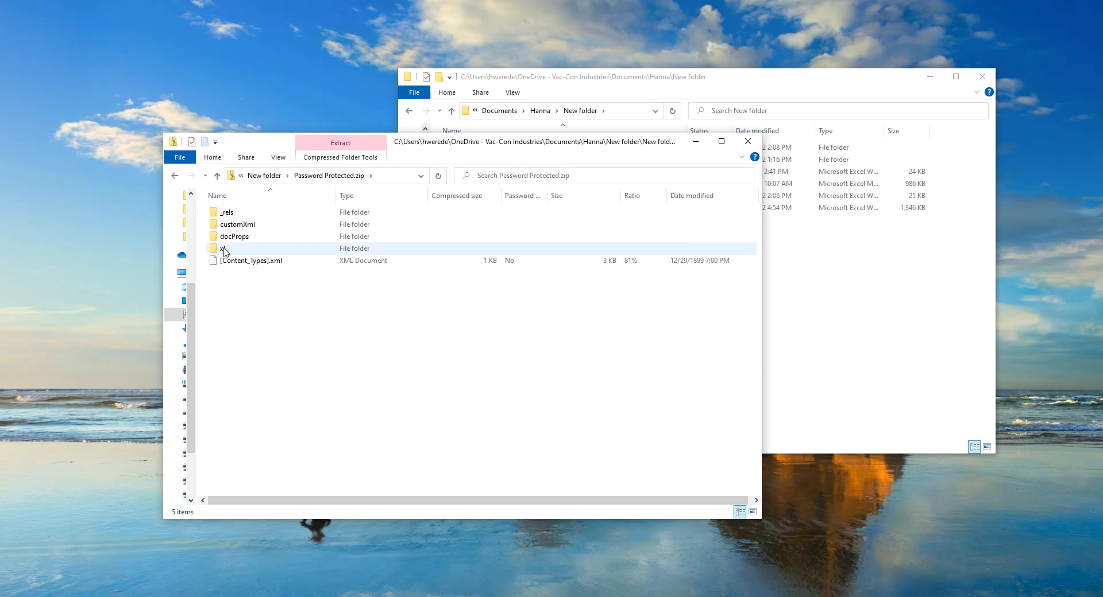
double_click(243, 251)
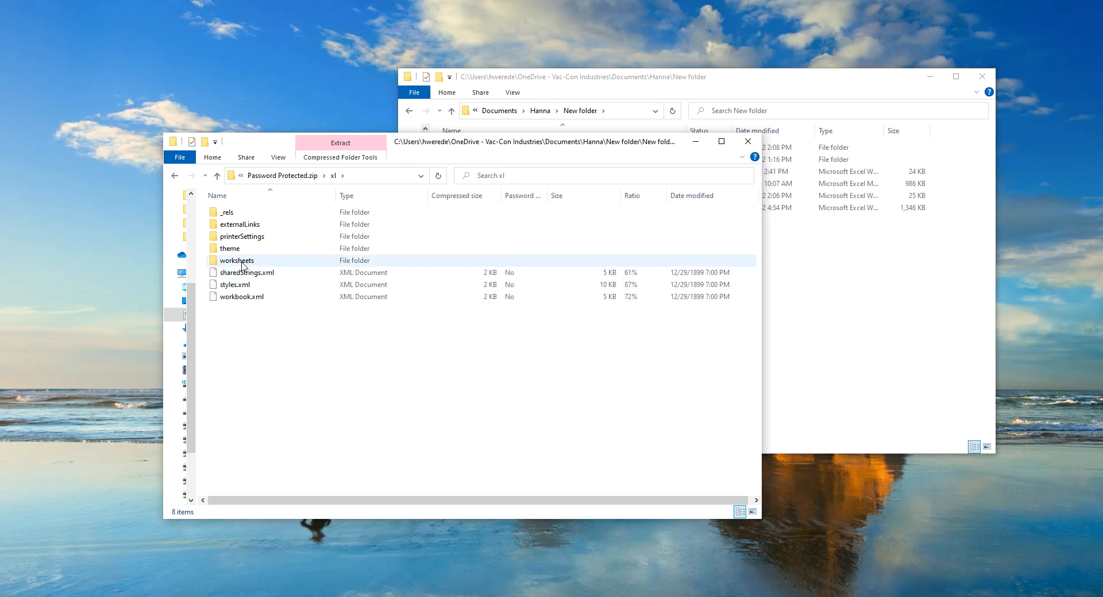
double_click(241, 261)
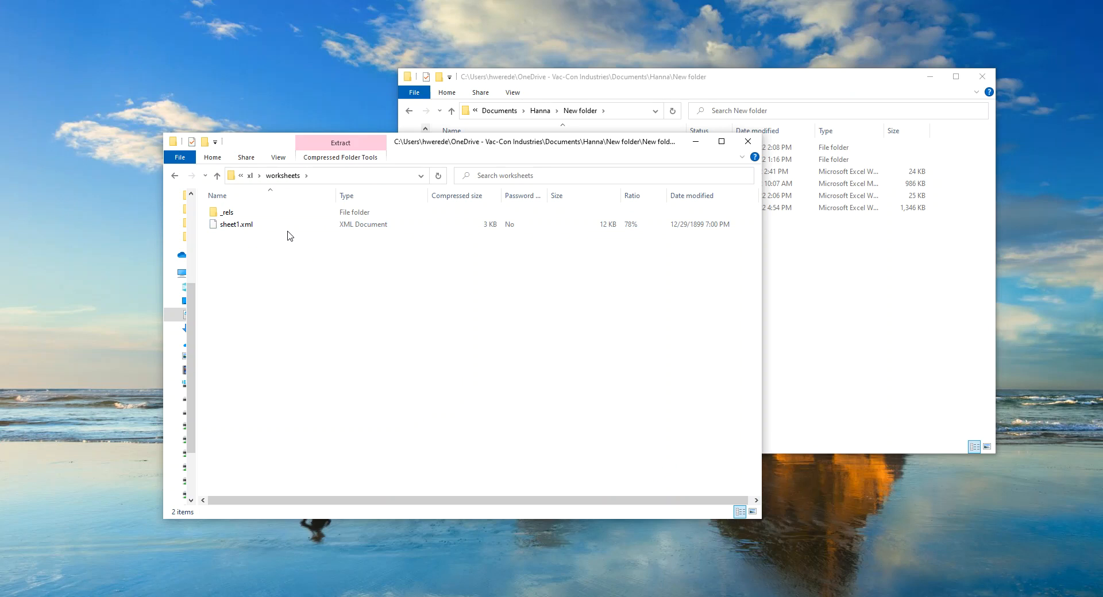
left_click(246, 230)
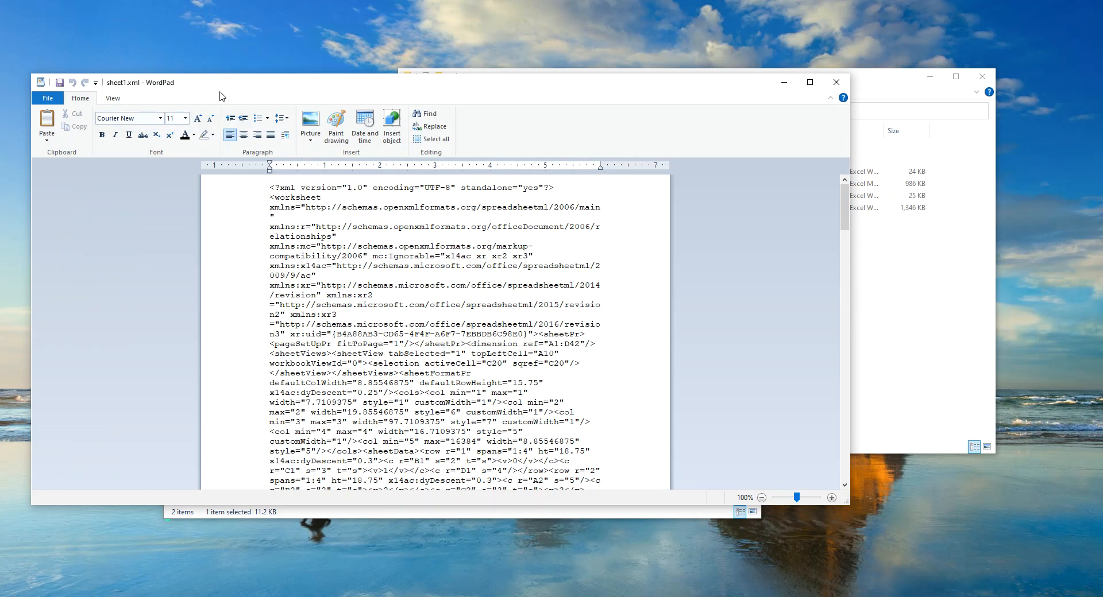
Find "protection" in the sheet1.xml text and delete the entire sheetProtection element located before the protectedRanges tag.
scroll(415, 352, "down", 1)
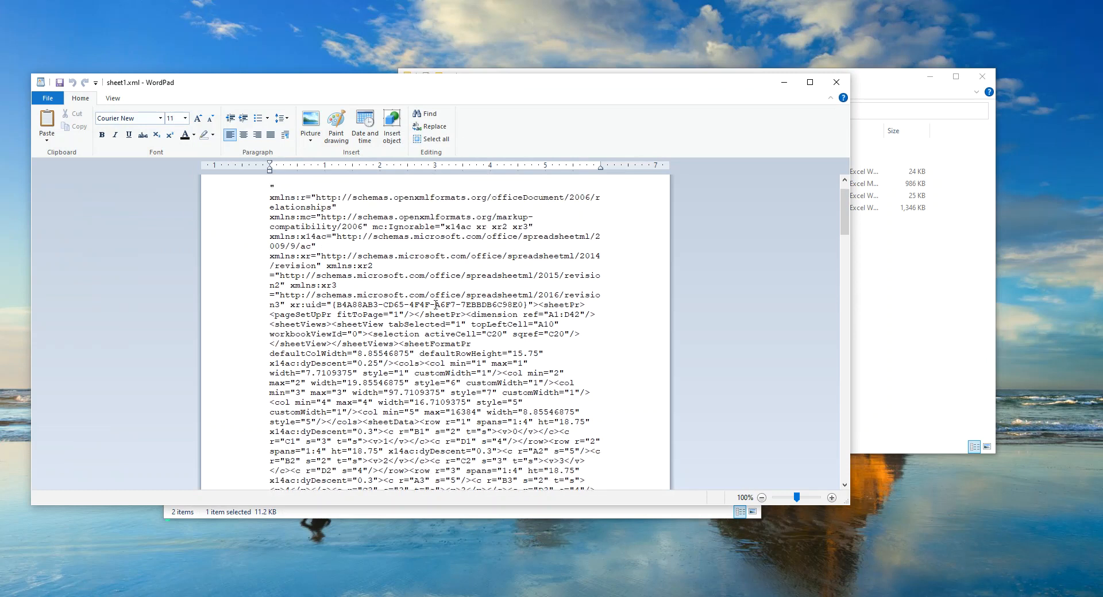
scroll(435, 305, "down", 1)
scroll(436, 305, "down", 3)
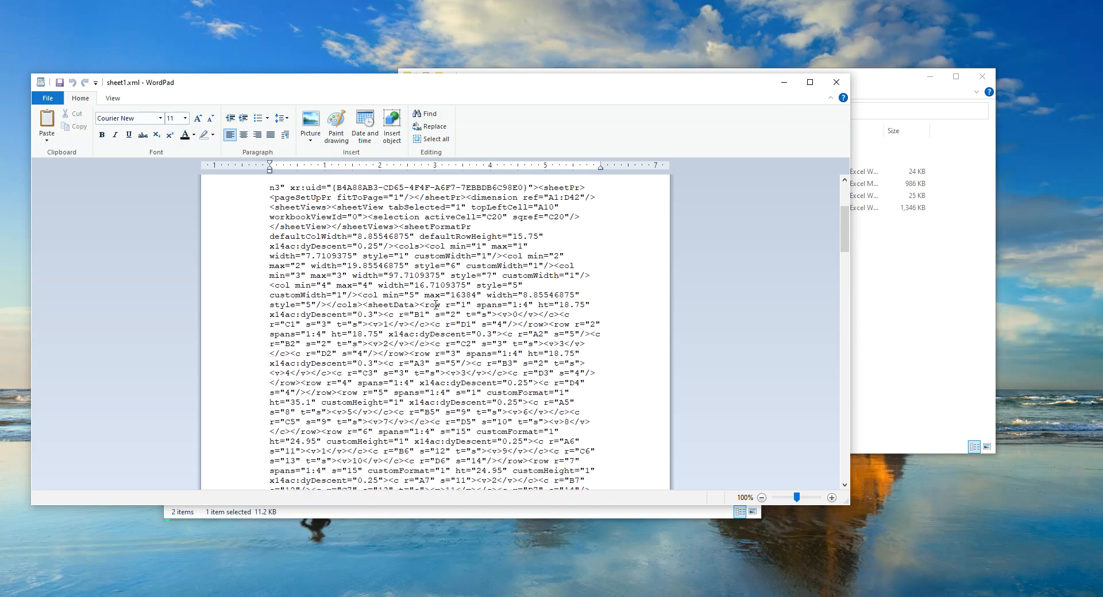
scroll(436, 305, "down", 13)
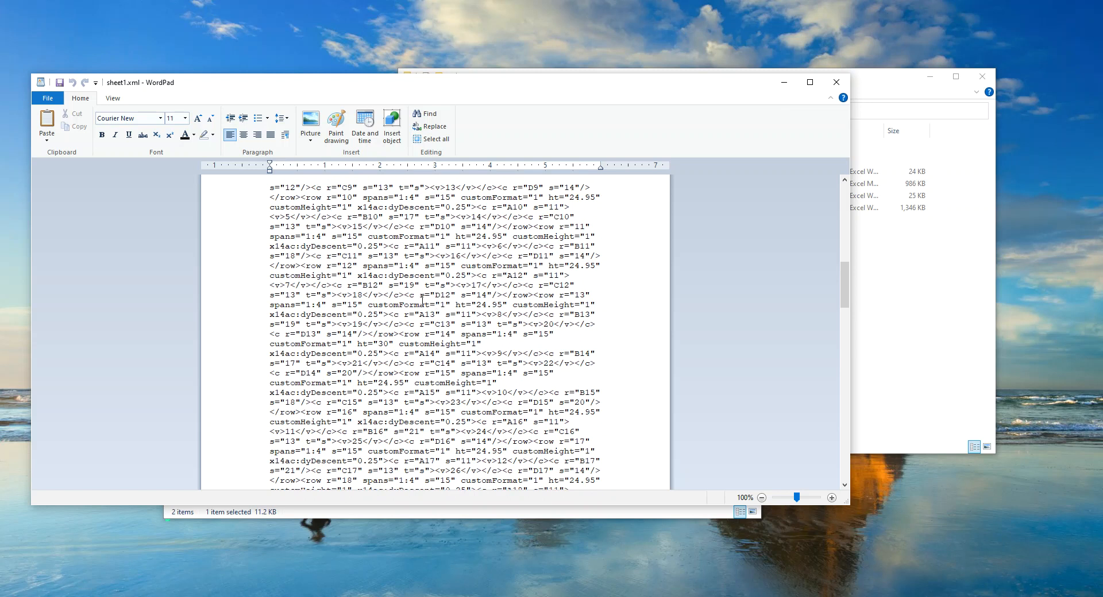
scroll(457, 344, "down", 20)
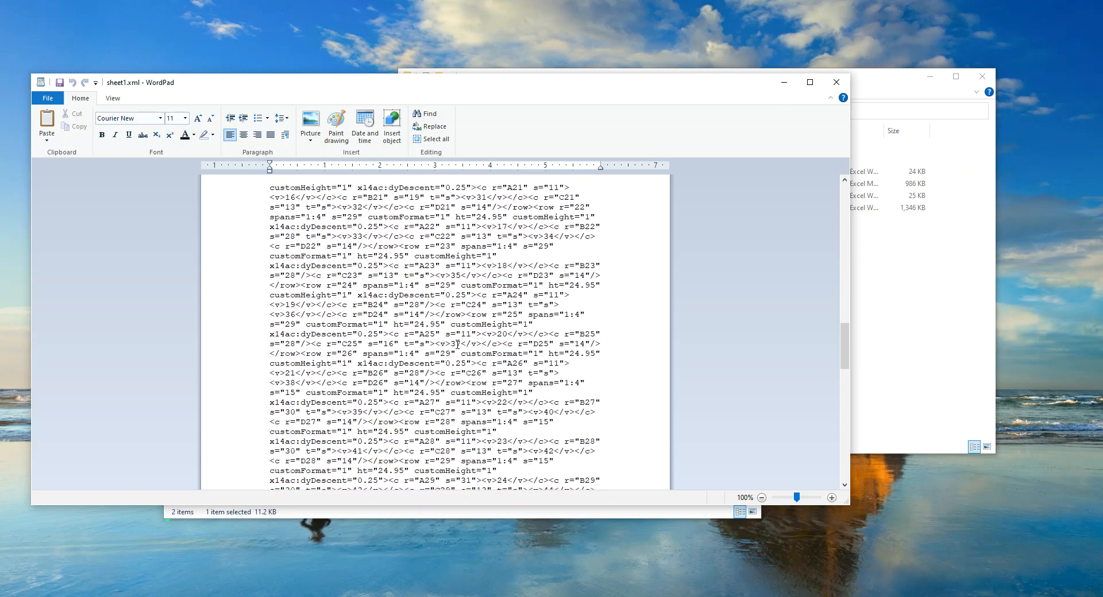
scroll(457, 345, "down", 15)
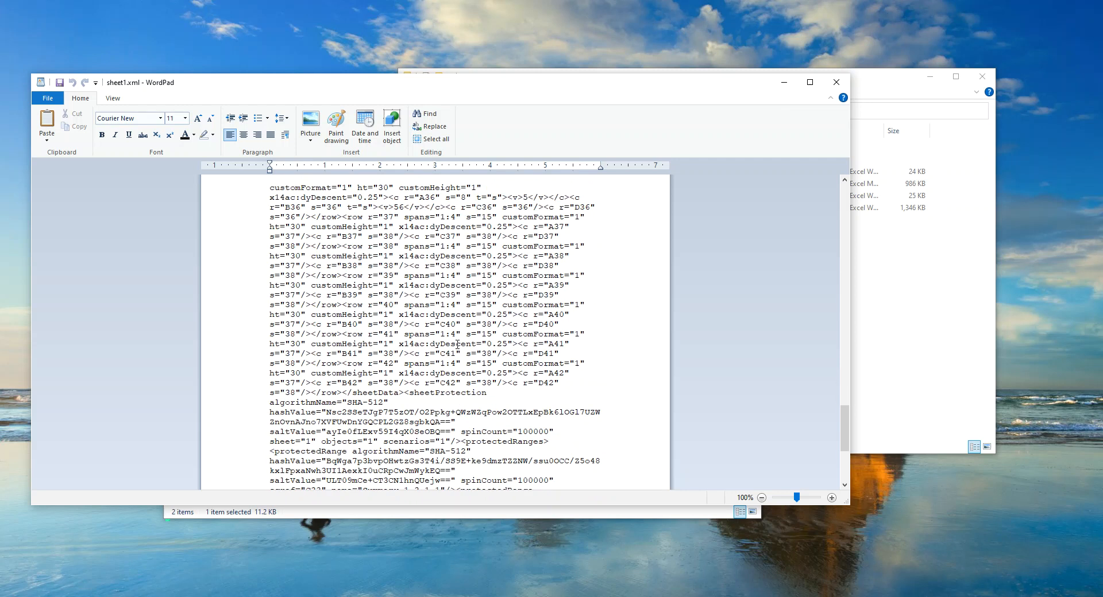
scroll(457, 345, "down", 1)
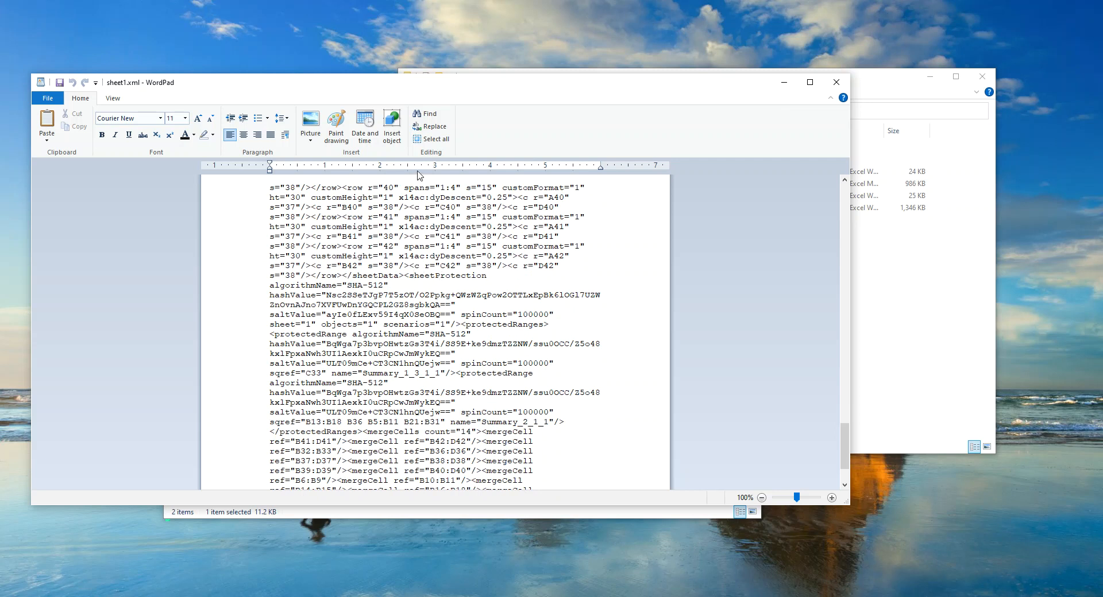
left_click(426, 113)
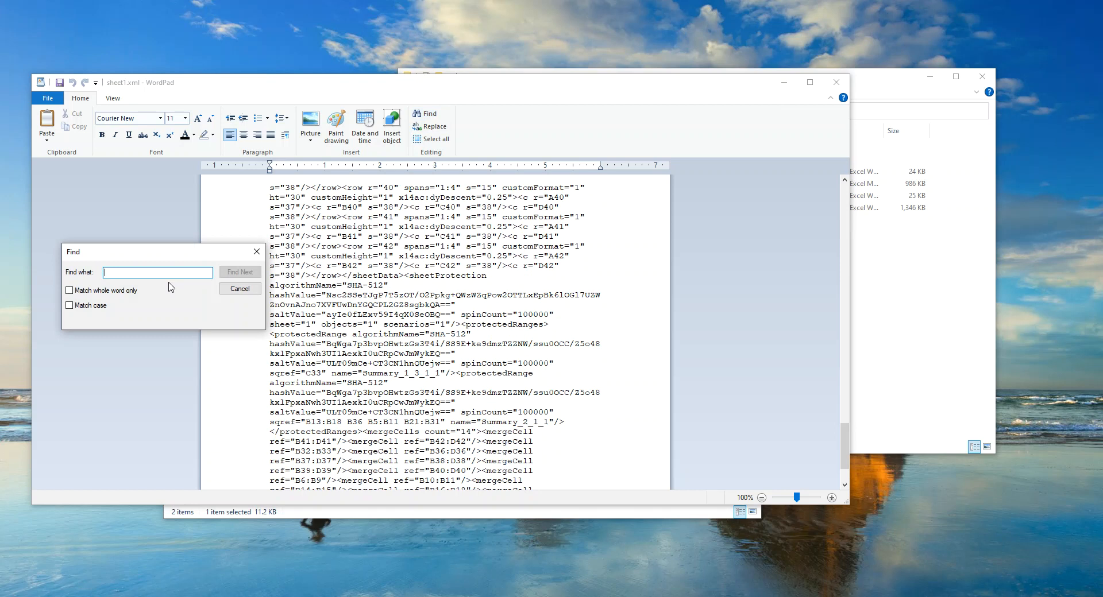
type("protection")
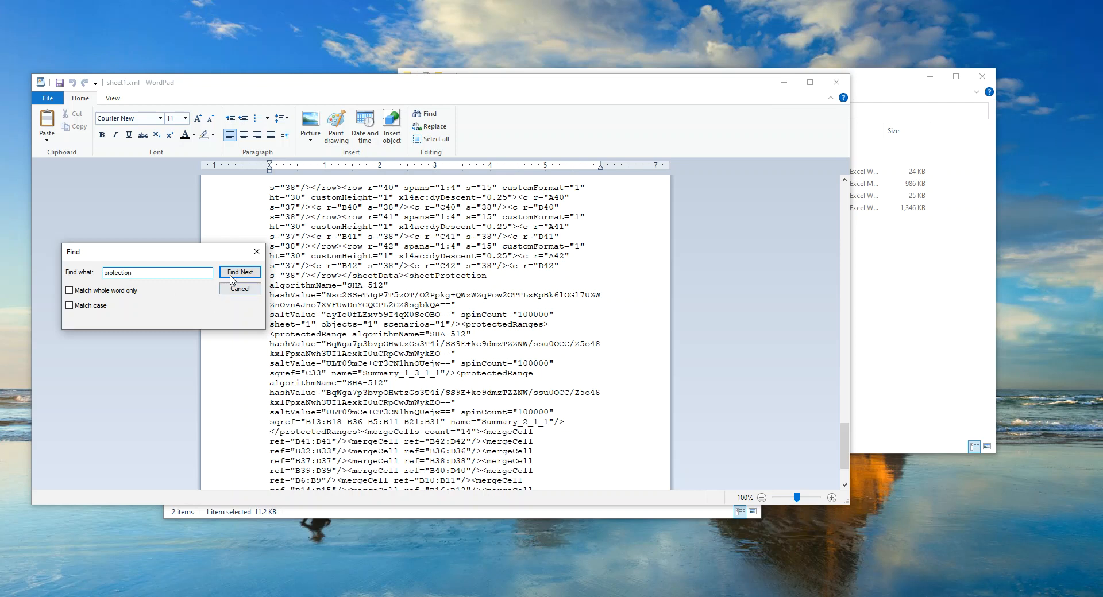
left_click(239, 274)
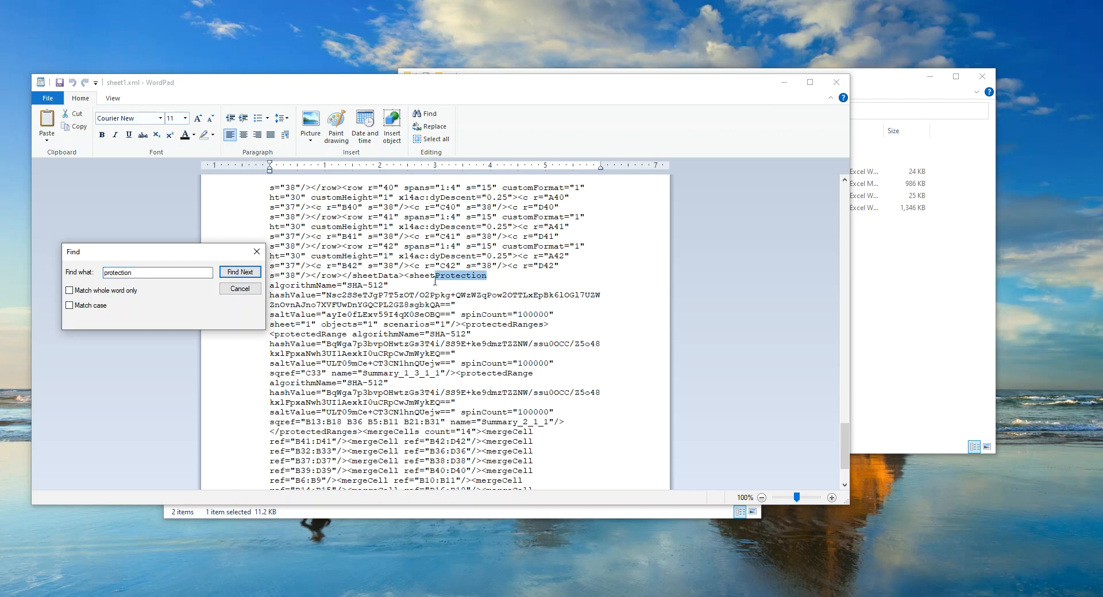
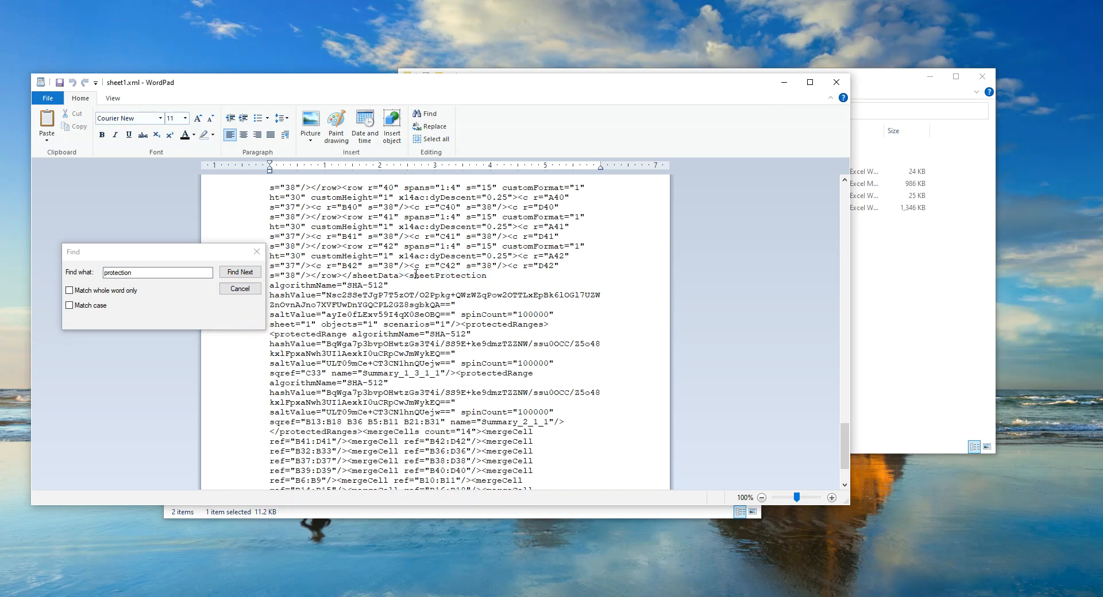
key("shift+Right")
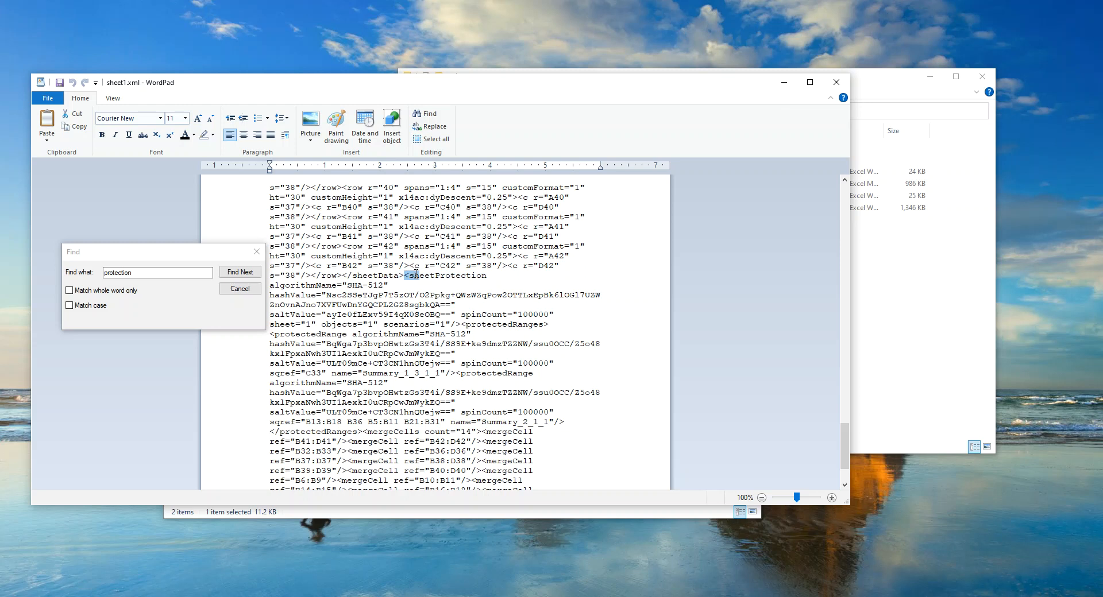
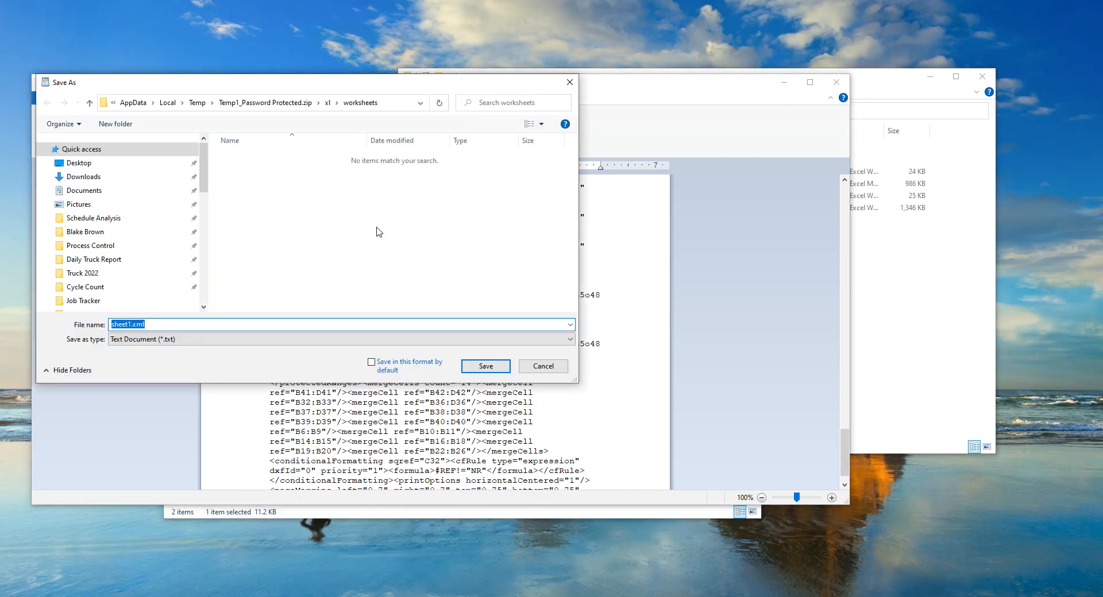
Save the edited XML as sheet1.xml, of type Text Document, in the nested New folder that holds Password Protected.zip.
left_click(93, 191)
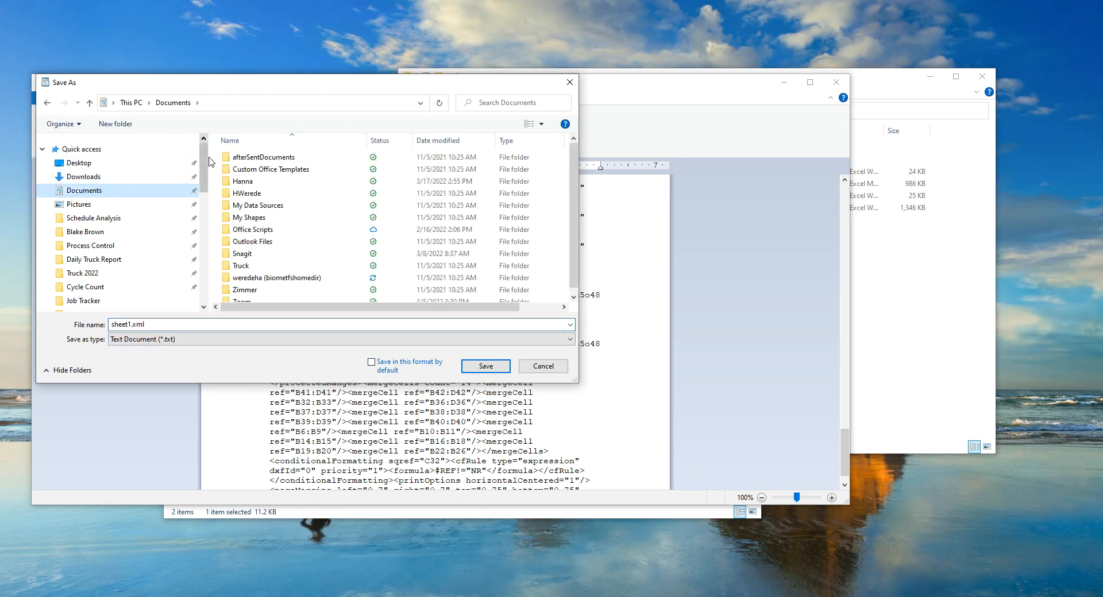
double_click(247, 182)
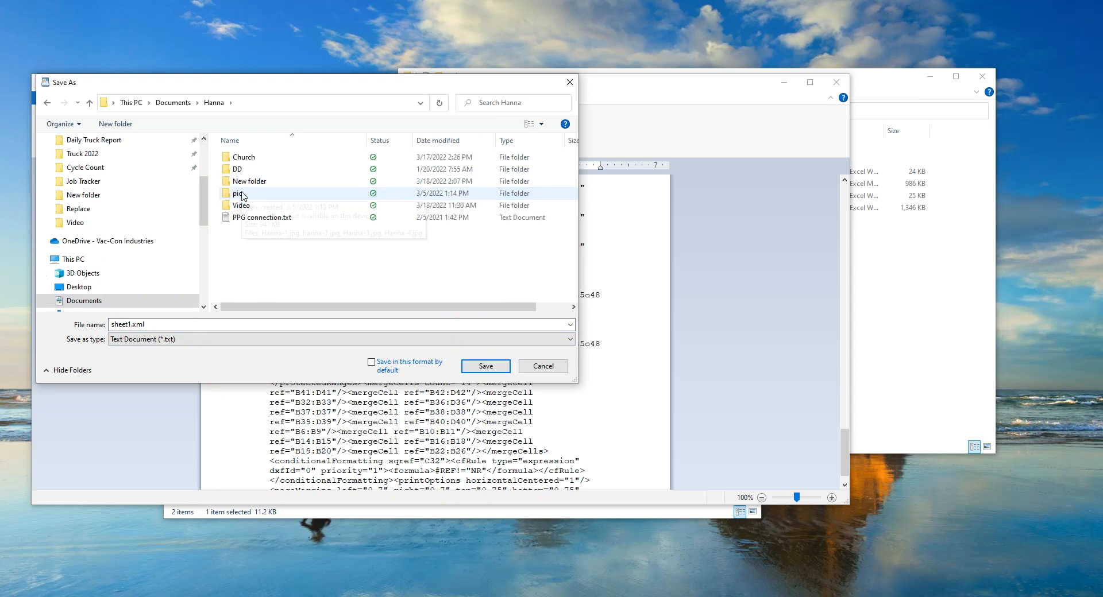
left_click(250, 206)
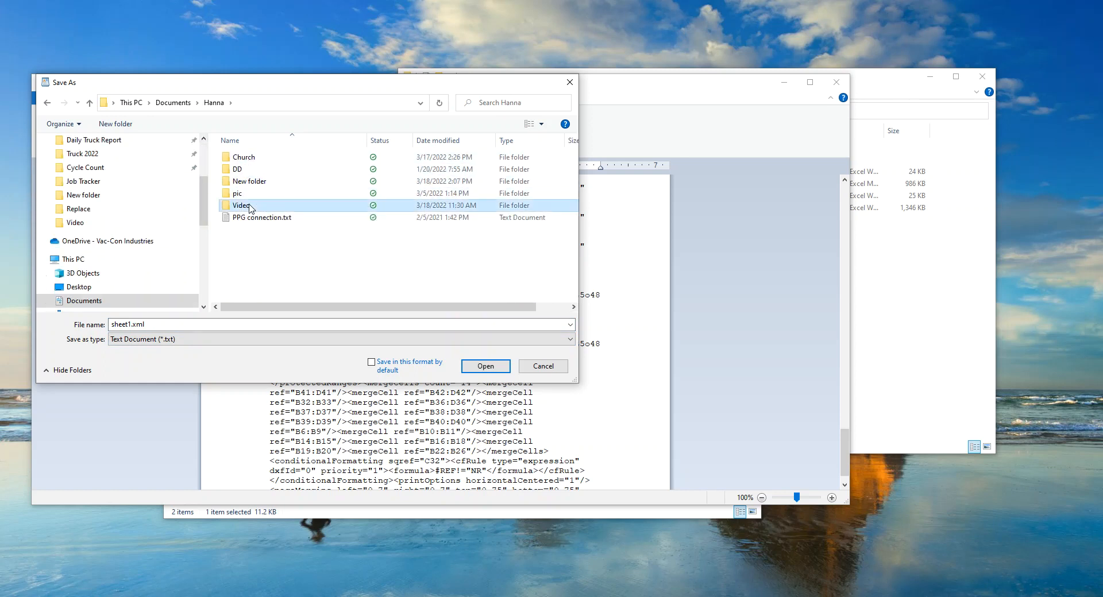
double_click(250, 207)
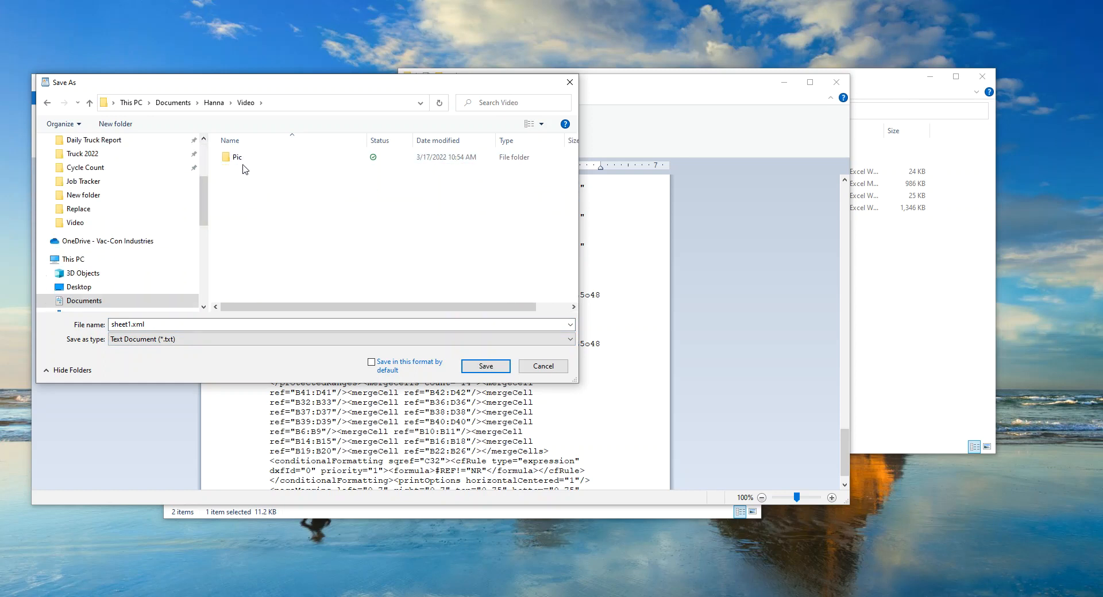
left_click(48, 104)
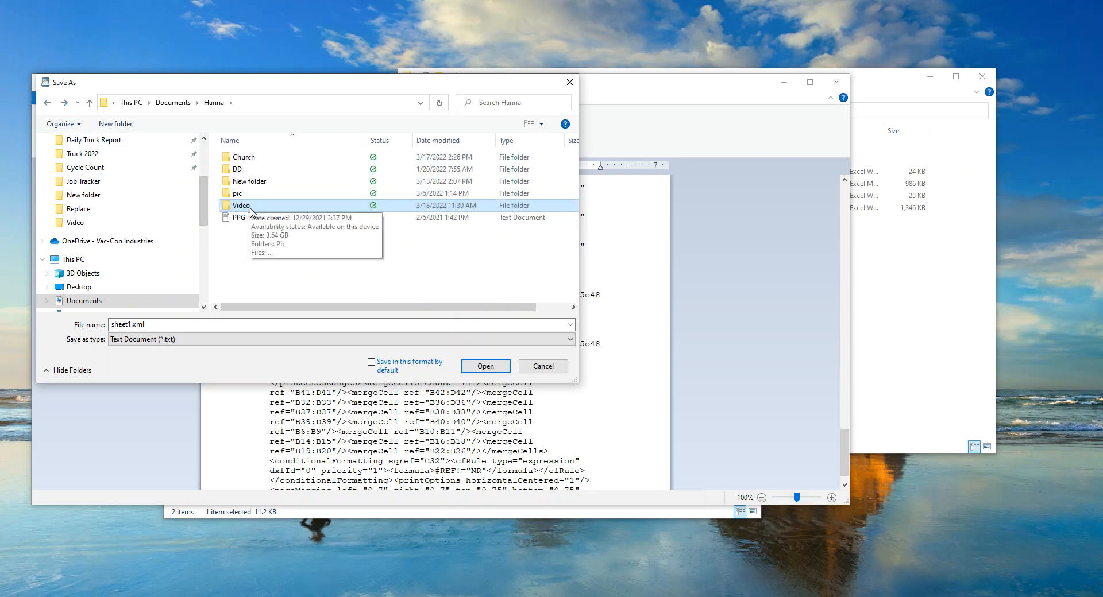
double_click(251, 182)
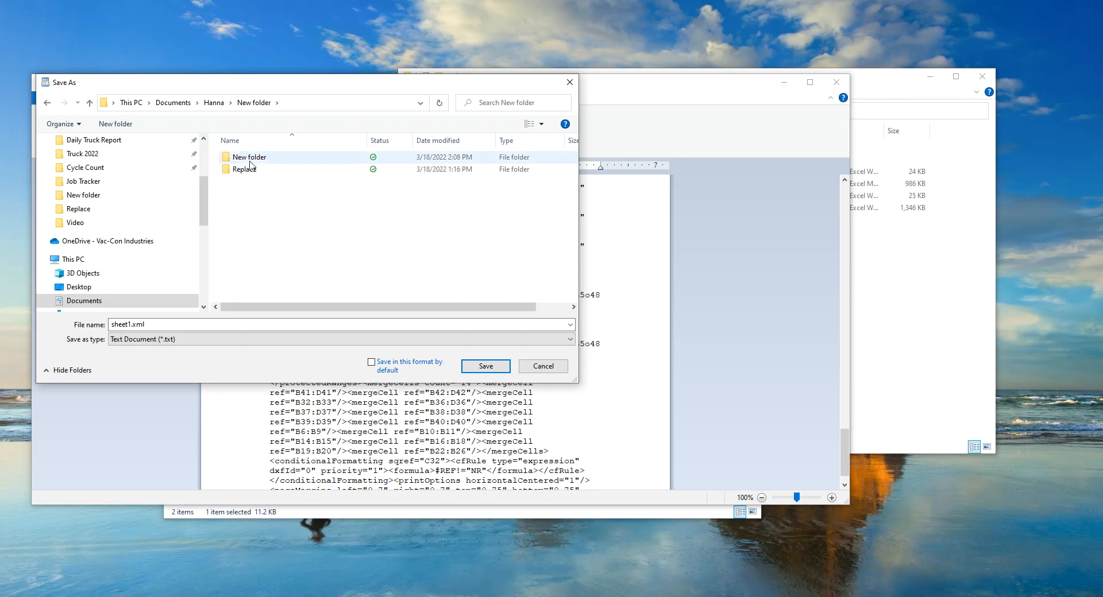
double_click(249, 157)
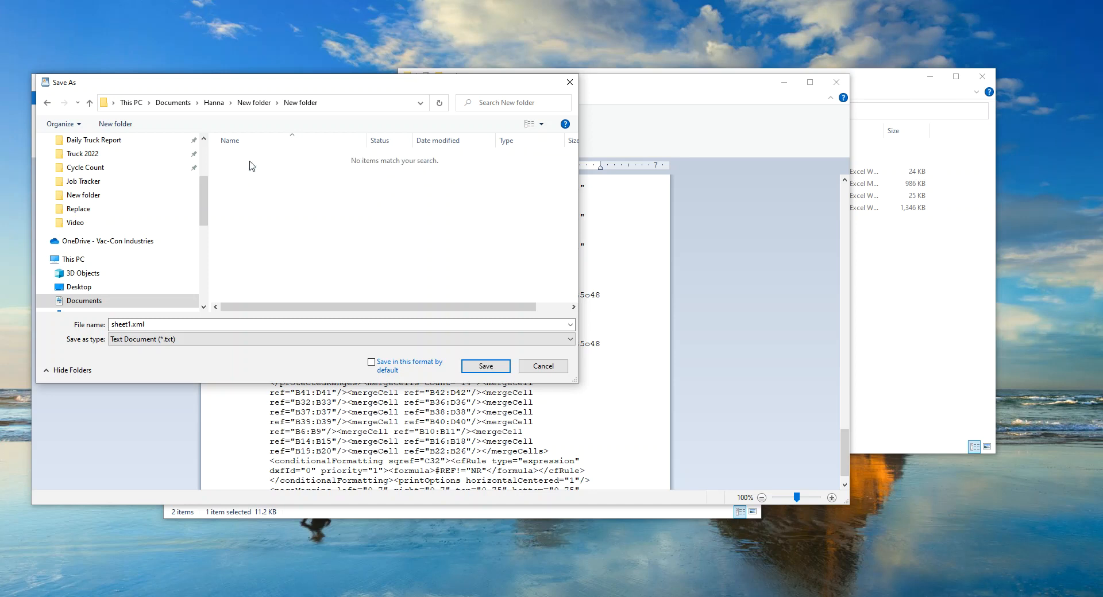
left_click(469, 367)
scroll(469, 366, "down", 1)
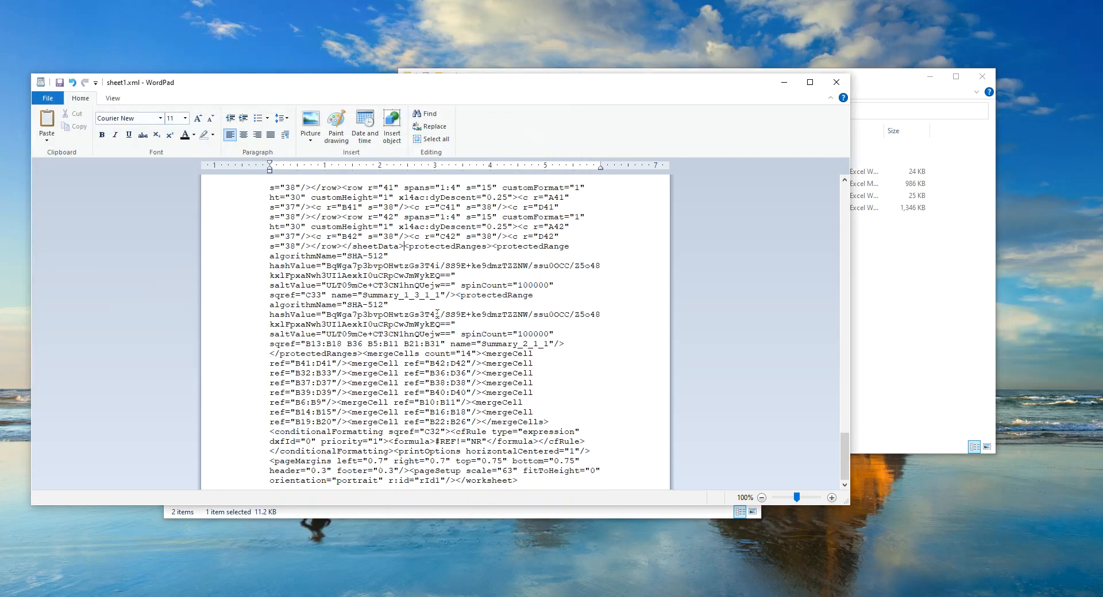
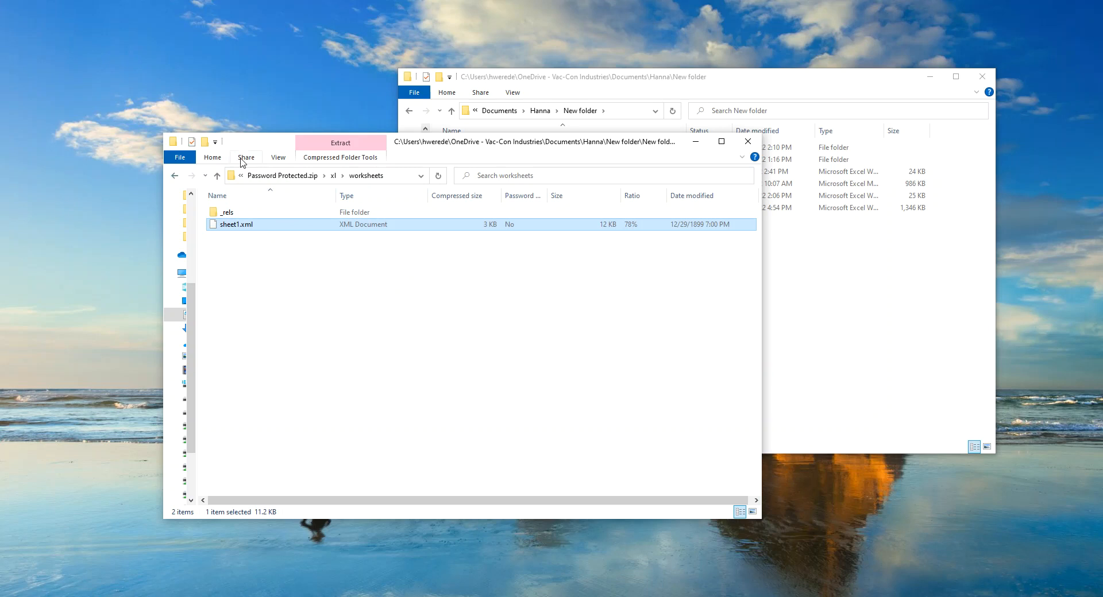
Go back out of the zip archive to its containing folder and select the newly saved sheet1.xml.
left_click(176, 177)
left_click(175, 177)
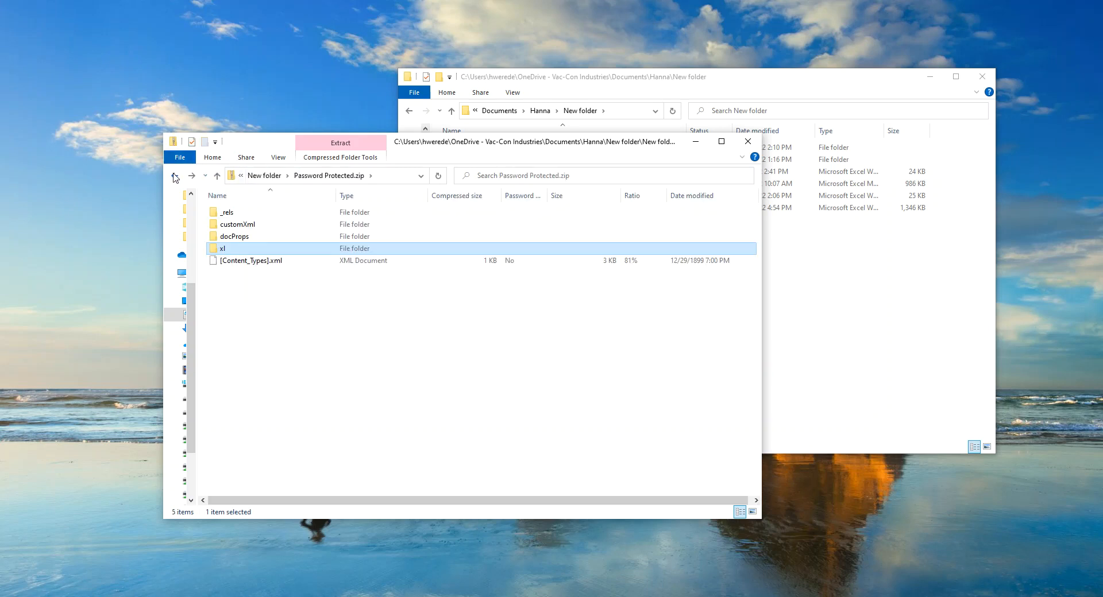
left_click(175, 176)
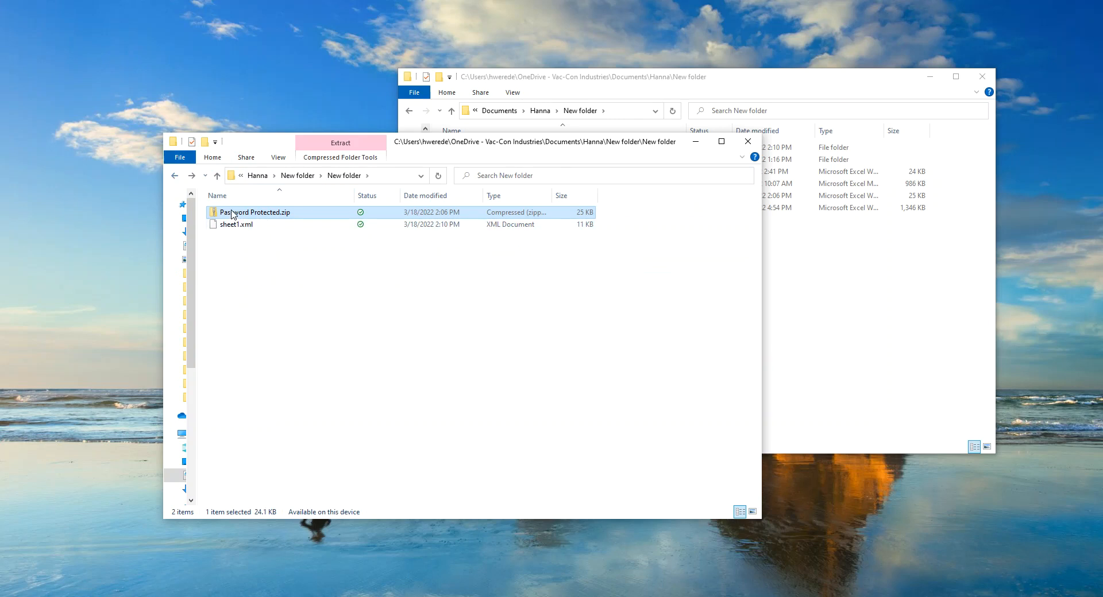
left_click(274, 229)
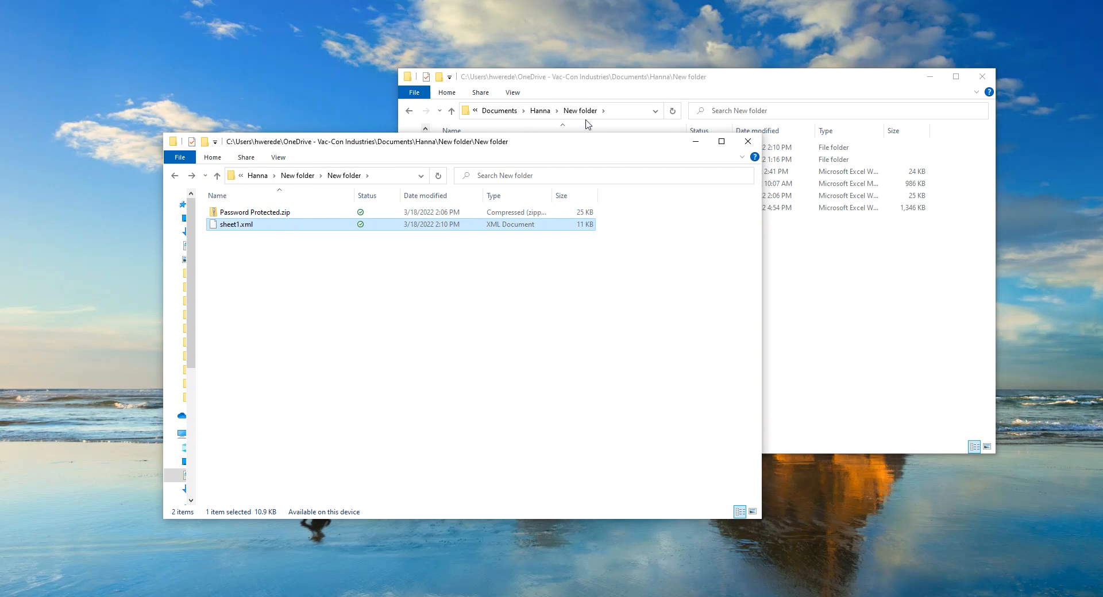
Move the folder window clear of the other File Explorer window and open the nested New folder in that second window.
left_click_drag(583, 146, 504, 148)
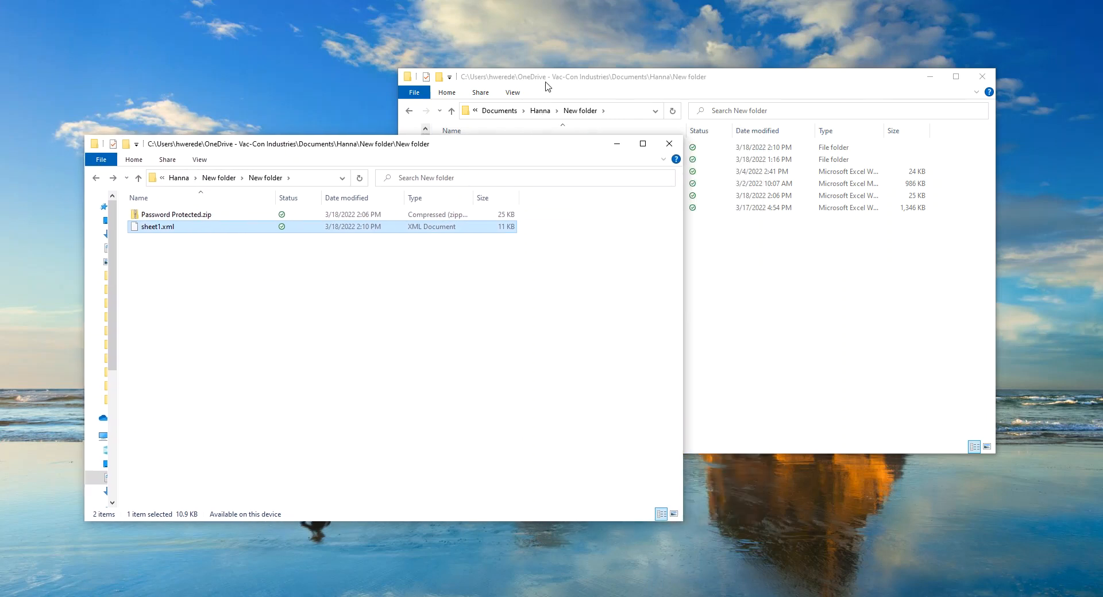
left_click(548, 86)
double_click(477, 149)
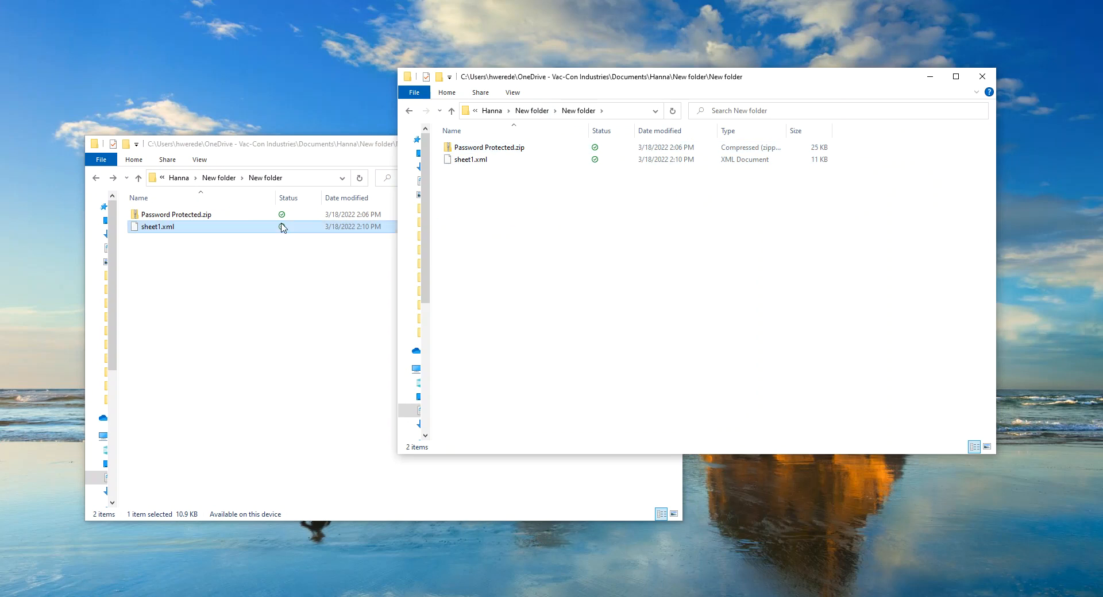
Open the xl\worksheets folder inside Password Protected.zip in the second window and permanently delete its sheet1.xml.
double_click(471, 150)
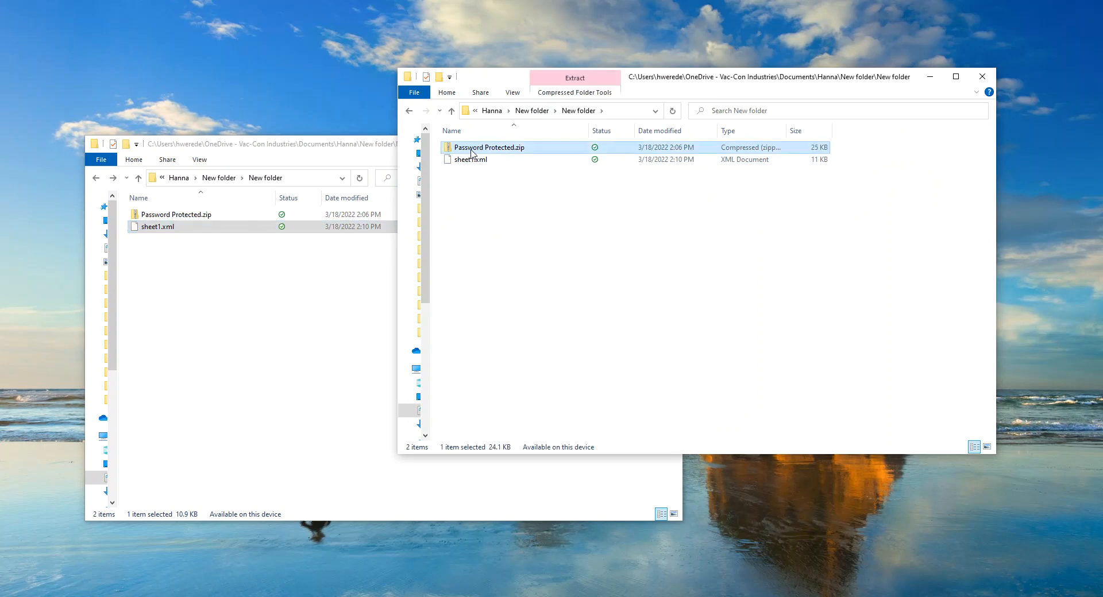
double_click(479, 184)
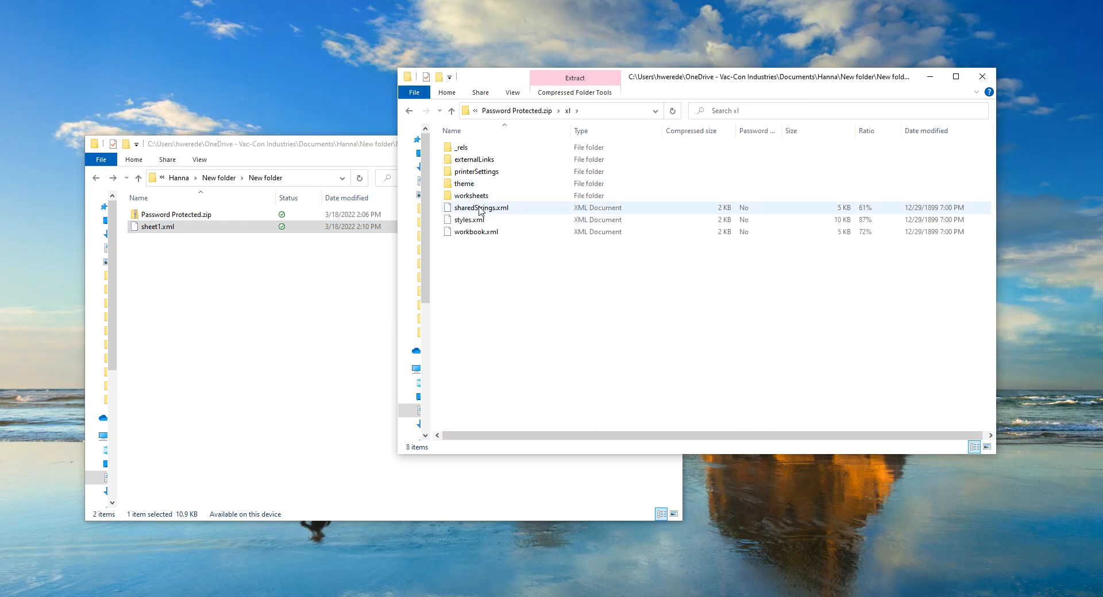
double_click(481, 197)
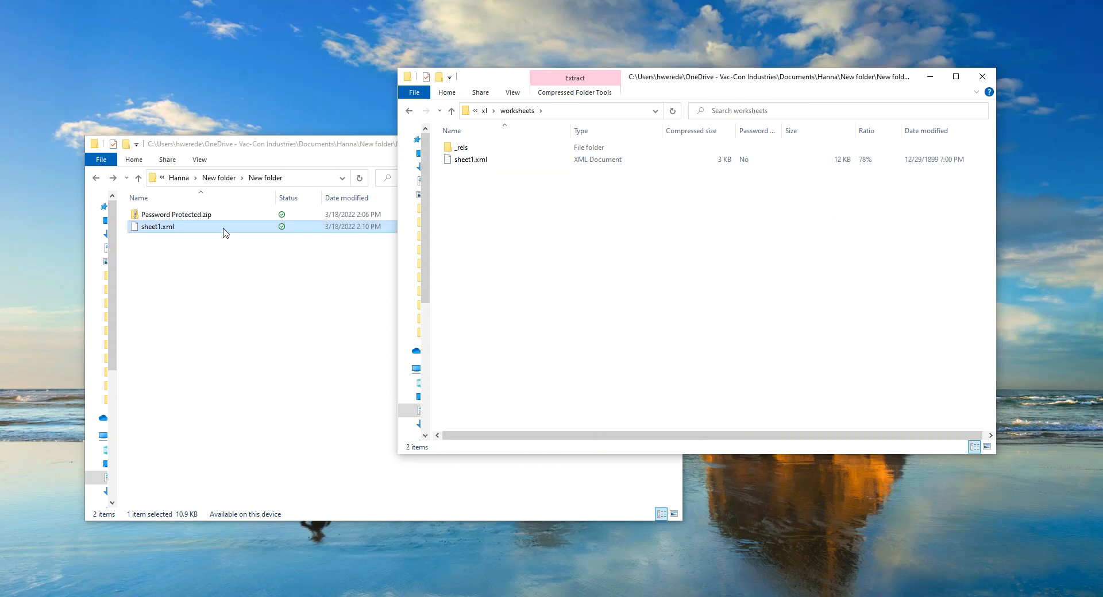
left_click(474, 164)
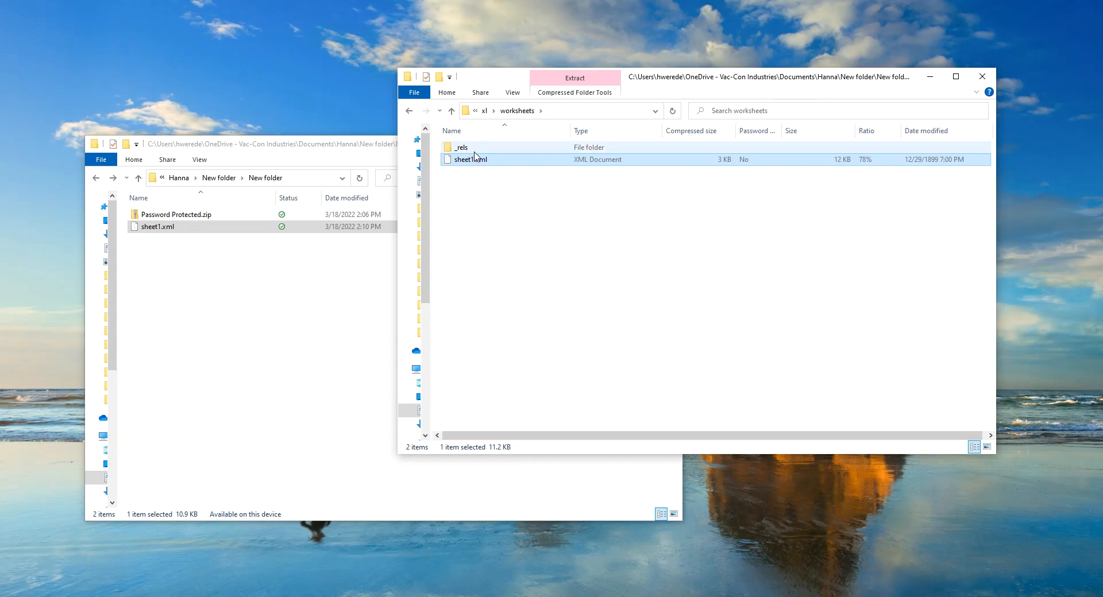
key("Delete")
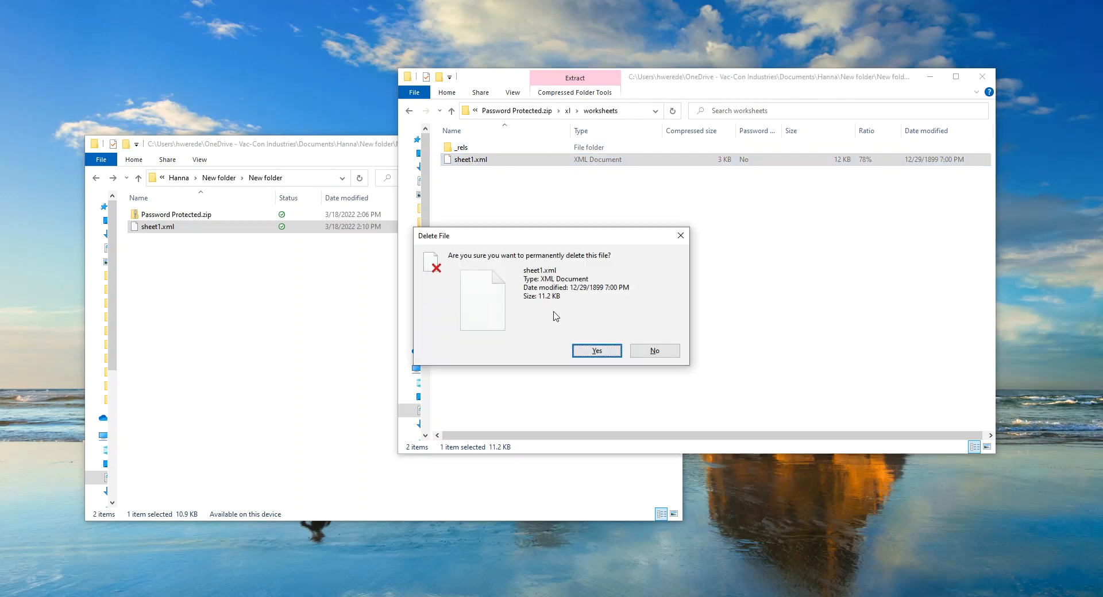
left_click(595, 351)
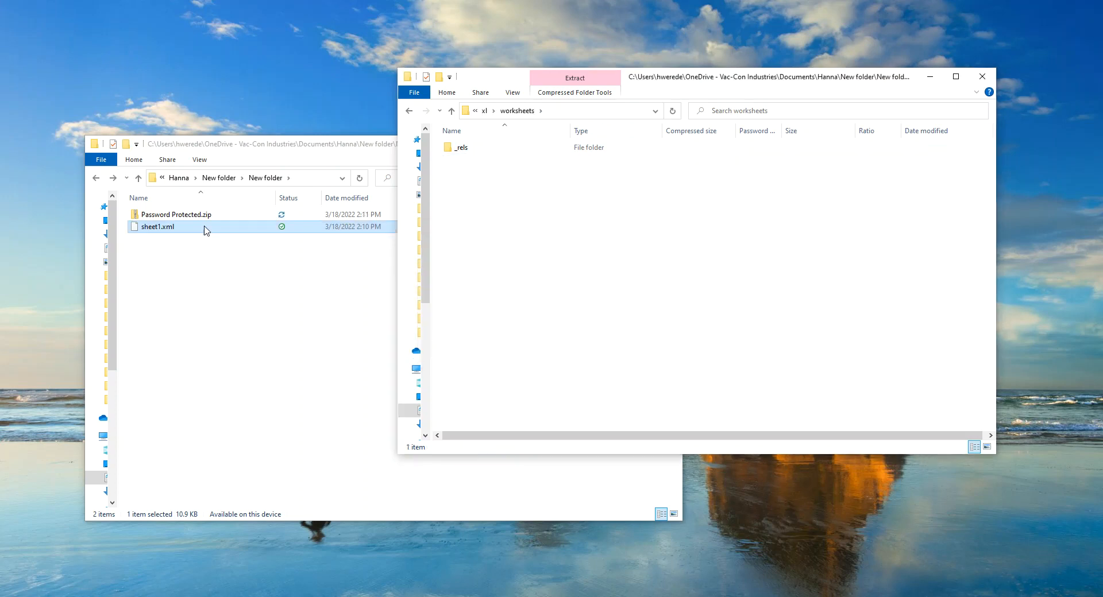
Copy the edited sheet1.xml into the archive's worksheets folder and go back to the folder holding Password Protected.zip.
left_click_drag(205, 230, 470, 190)
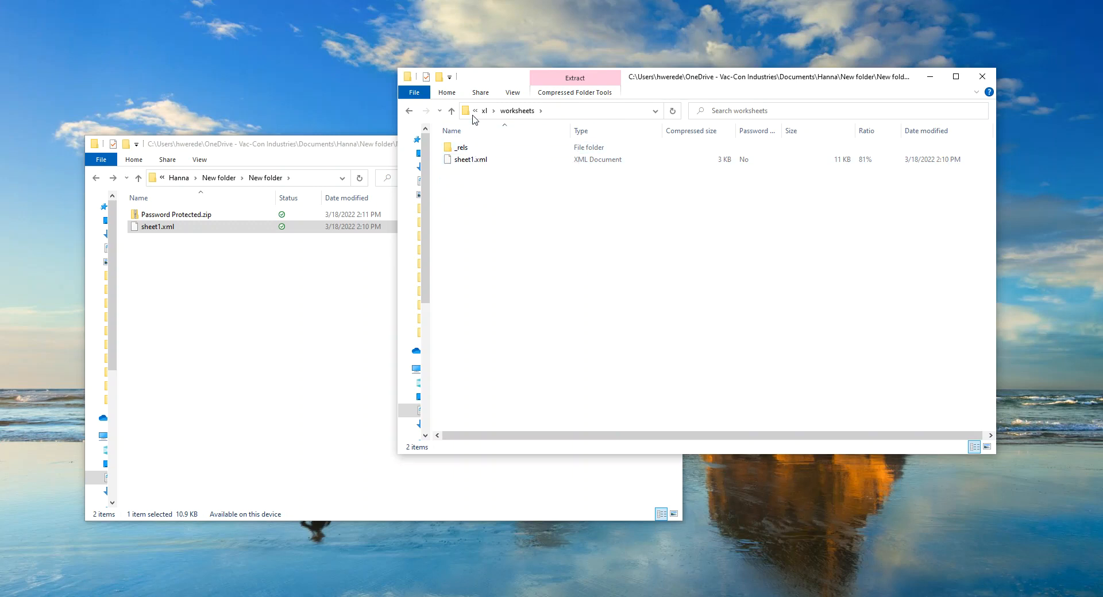
left_click(409, 112)
left_click(409, 112)
left_click(409, 112)
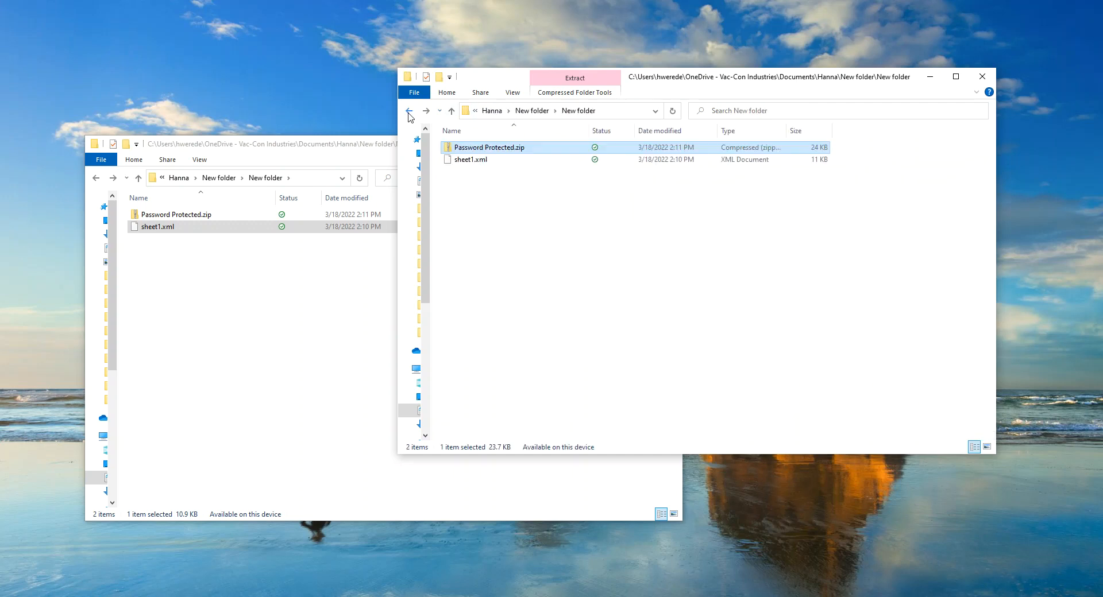
left_click(530, 183)
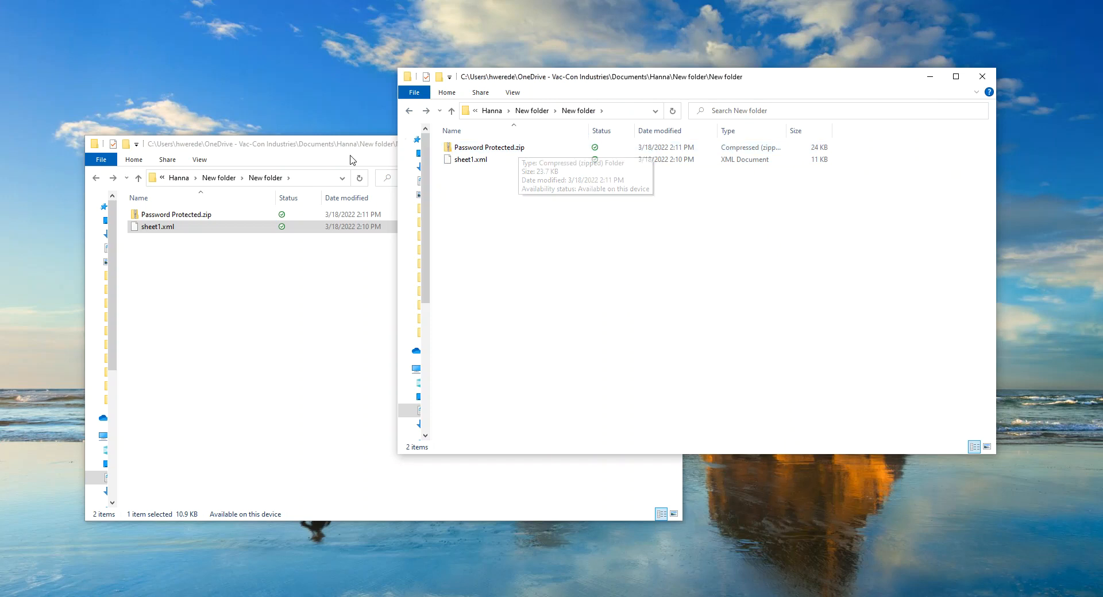
Look up the original Password Protected workbook's file extension in the parent New folder and return to the nested folder's window.
left_click(293, 151)
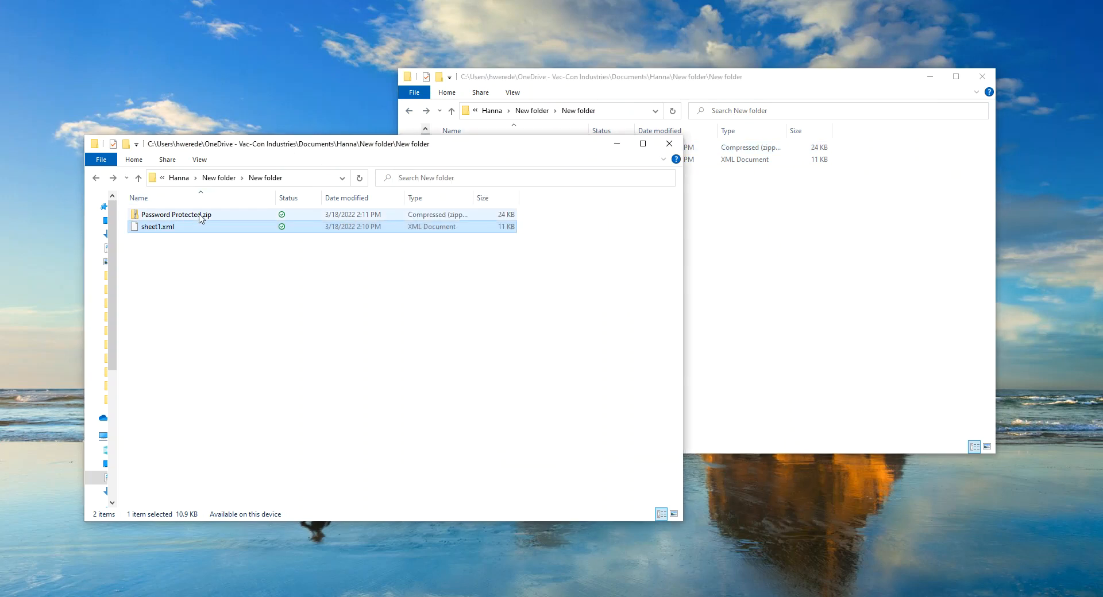
left_click(177, 178)
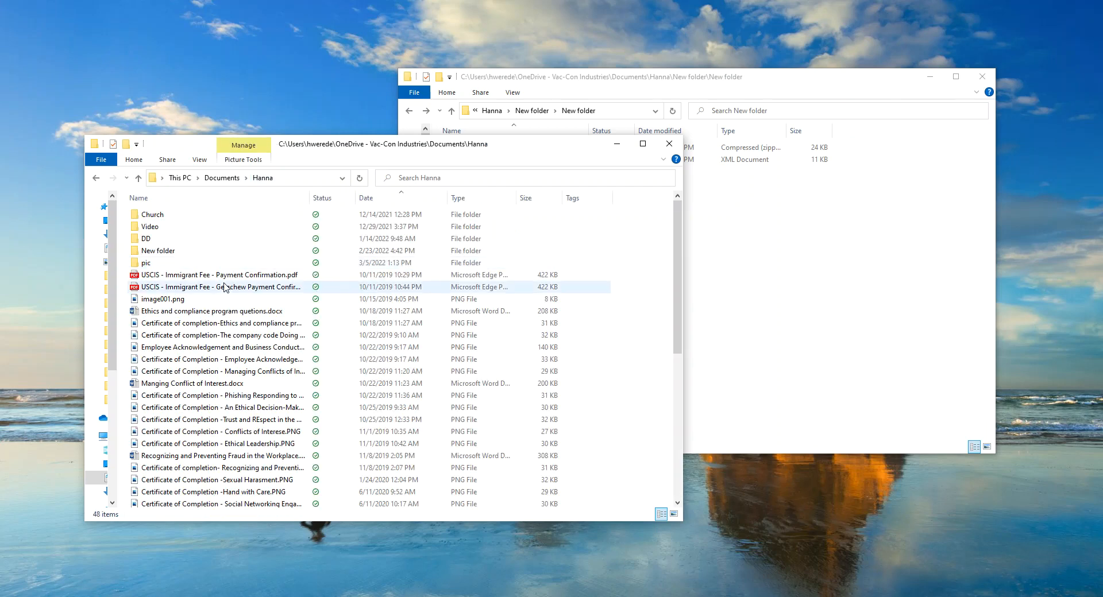
left_click(98, 178)
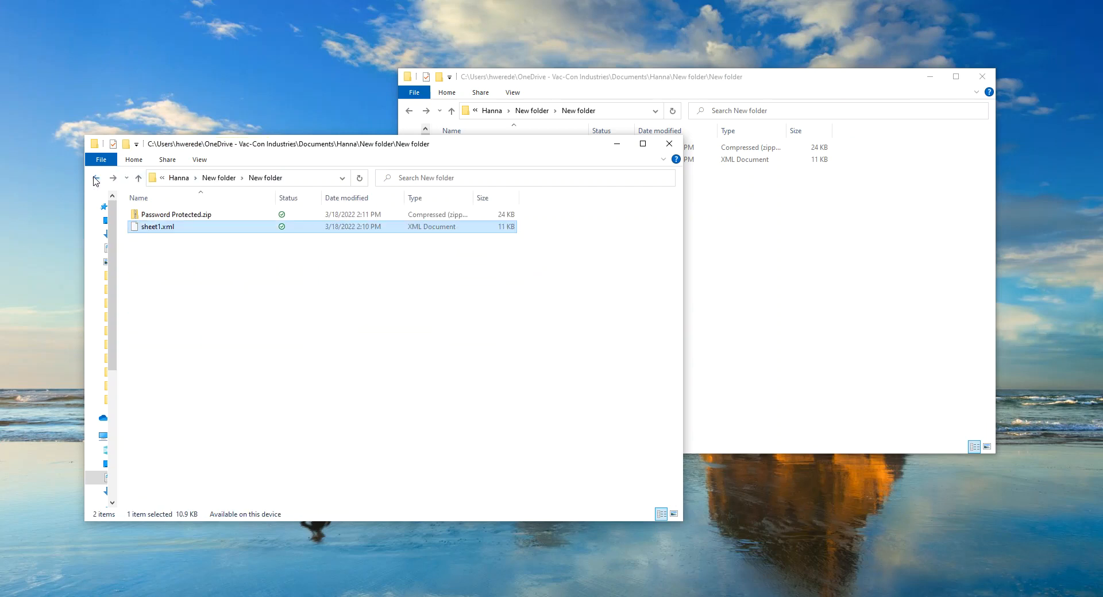
left_click(218, 179)
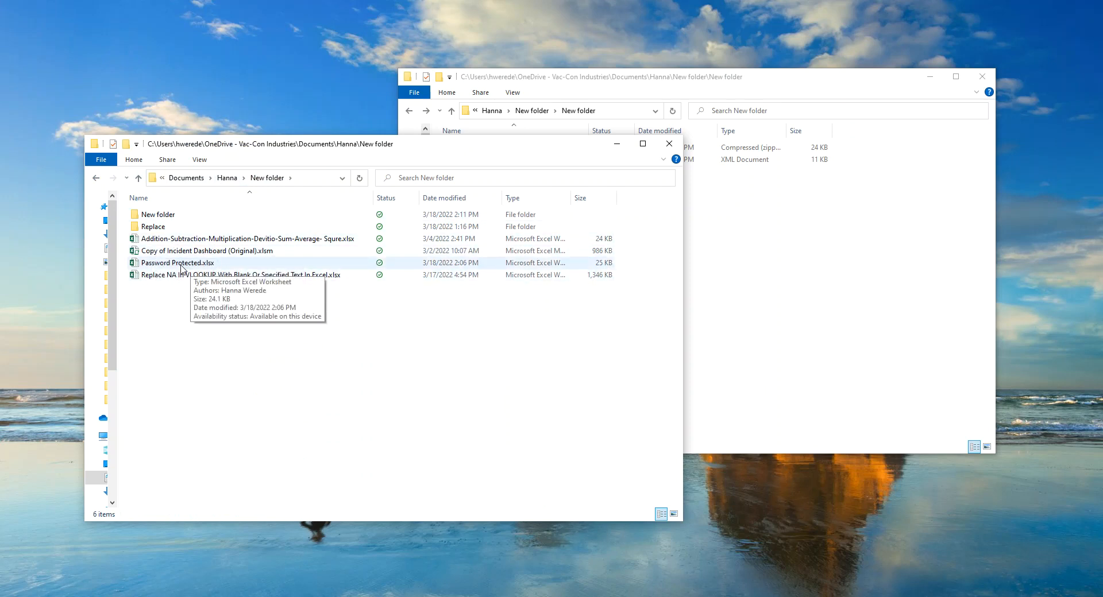
left_click(726, 216)
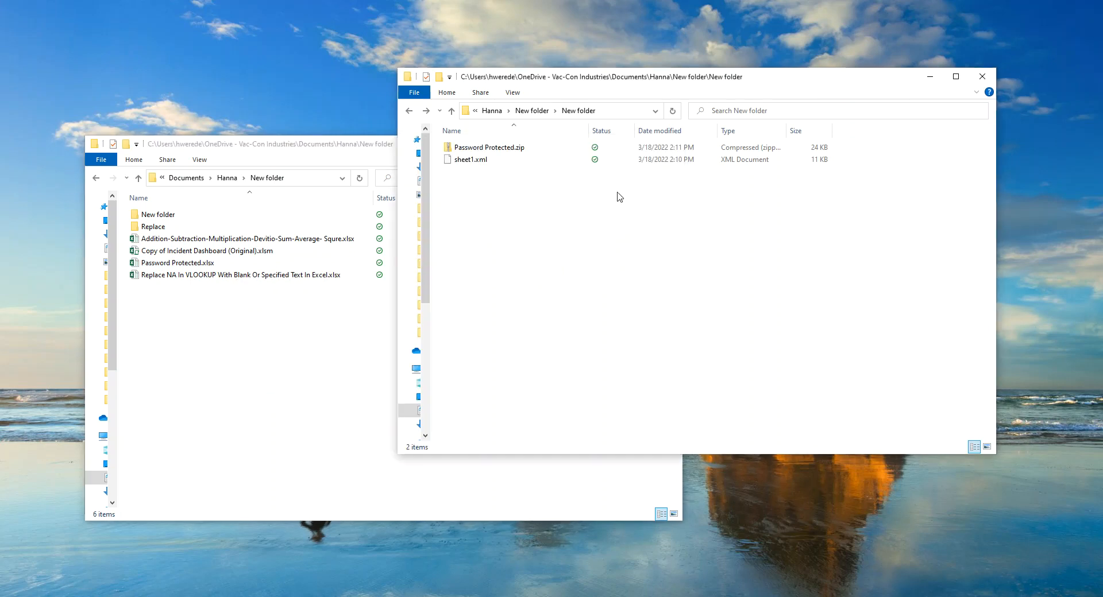
Try renaming Password Protected.zip as Password Protected.xlsm and opening it in Excel, and minimise the Excel windows.
left_click(523, 150)
right_click(524, 151)
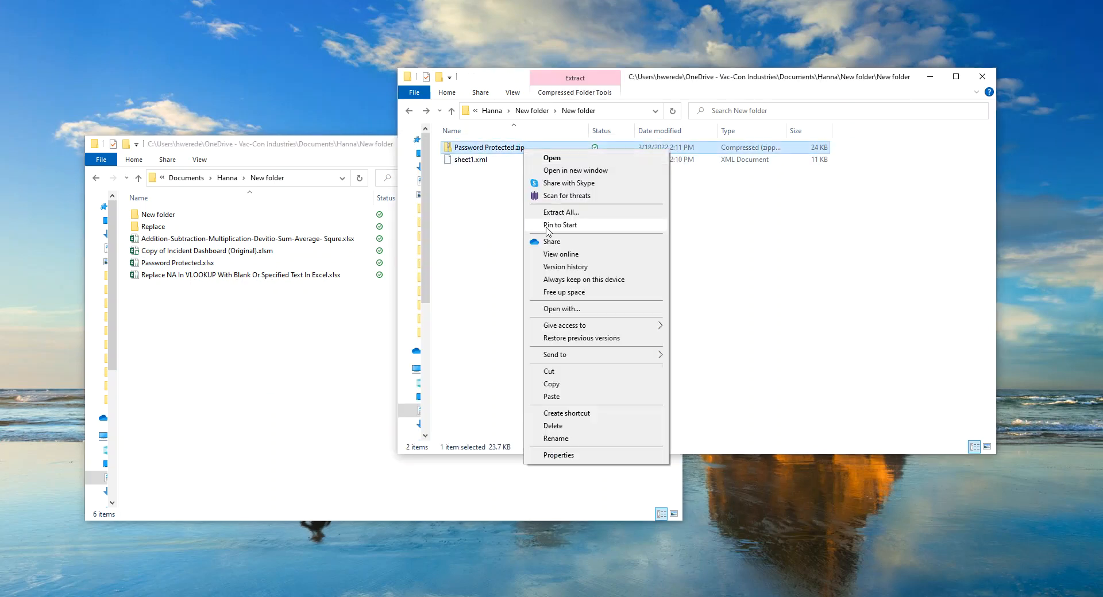
left_click(582, 440)
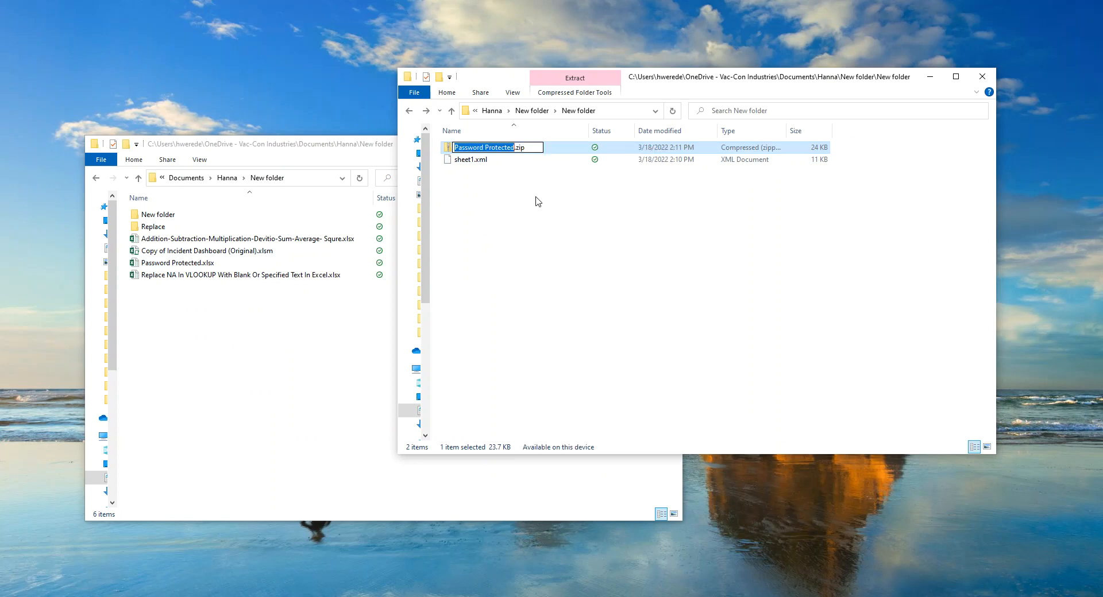
left_click(534, 148)
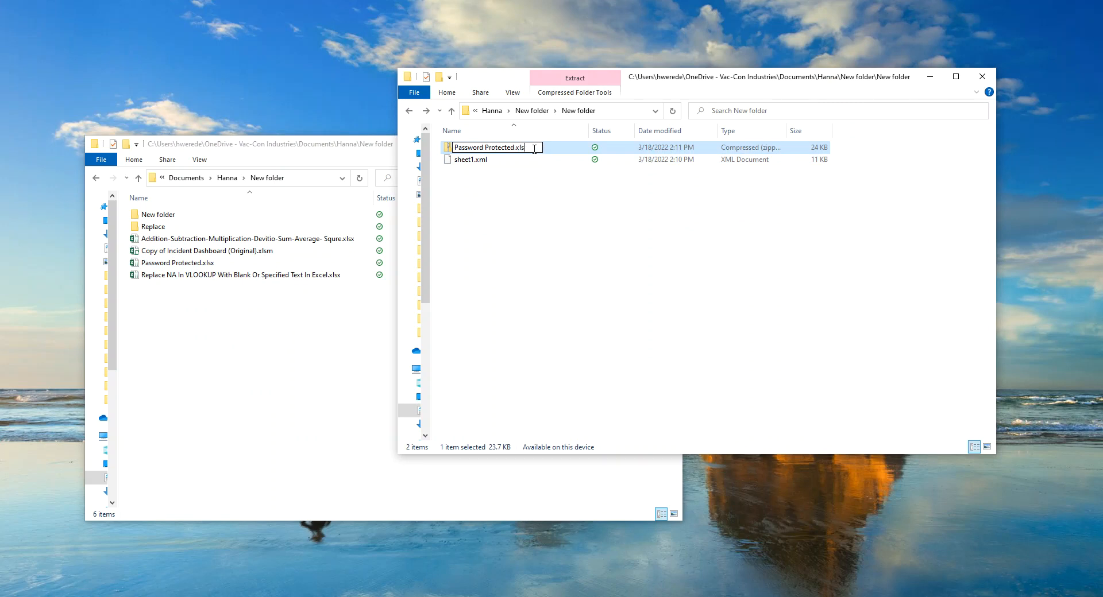
key("Return")
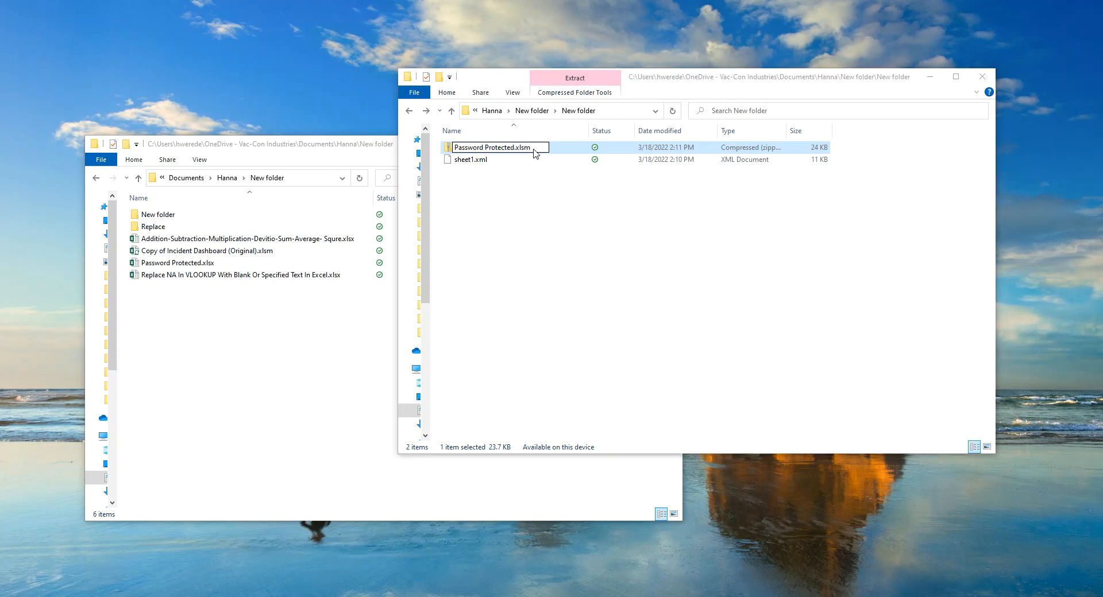
left_click(604, 310)
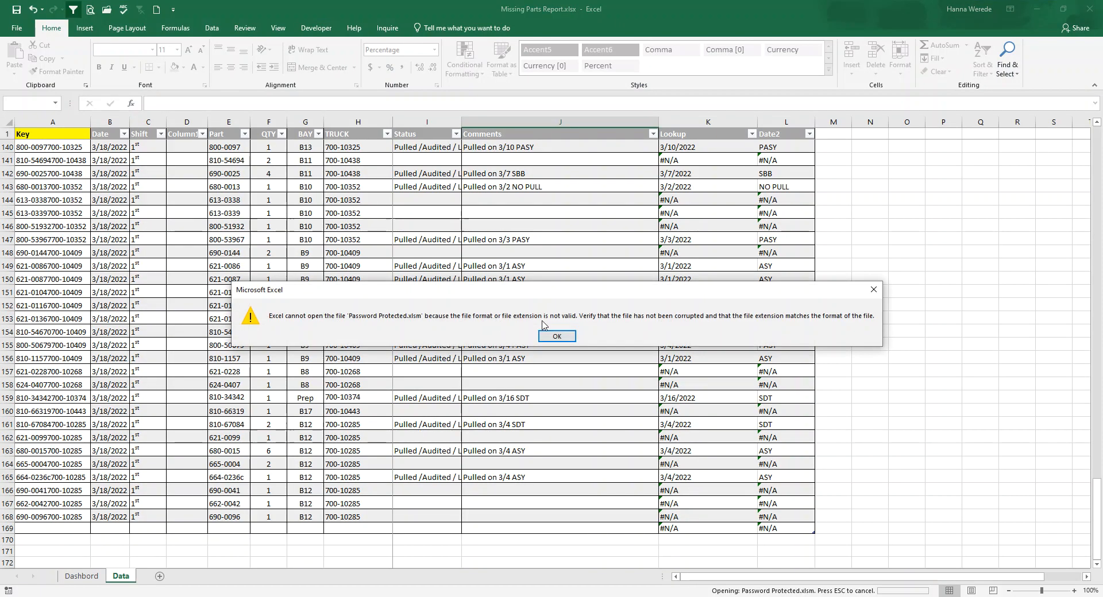
left_click(553, 336)
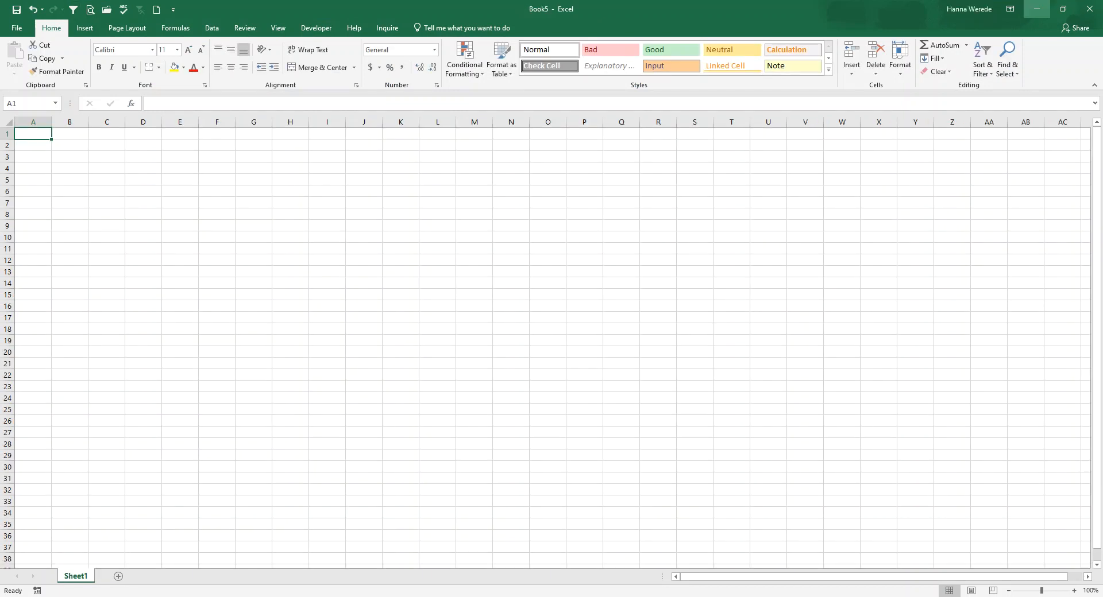
left_click(1037, 8)
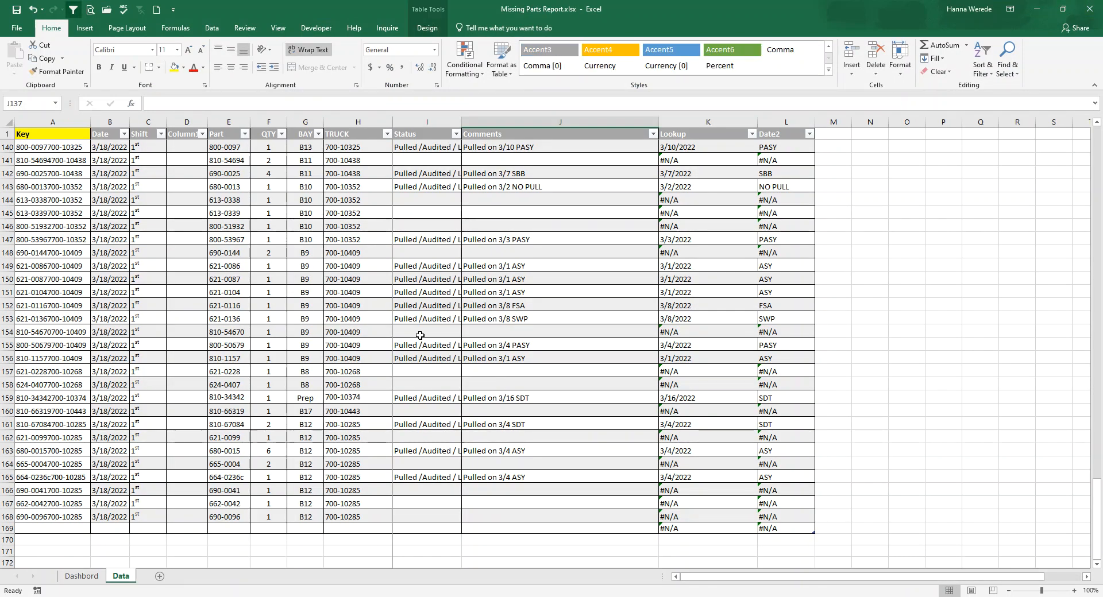
left_click(1037, 8)
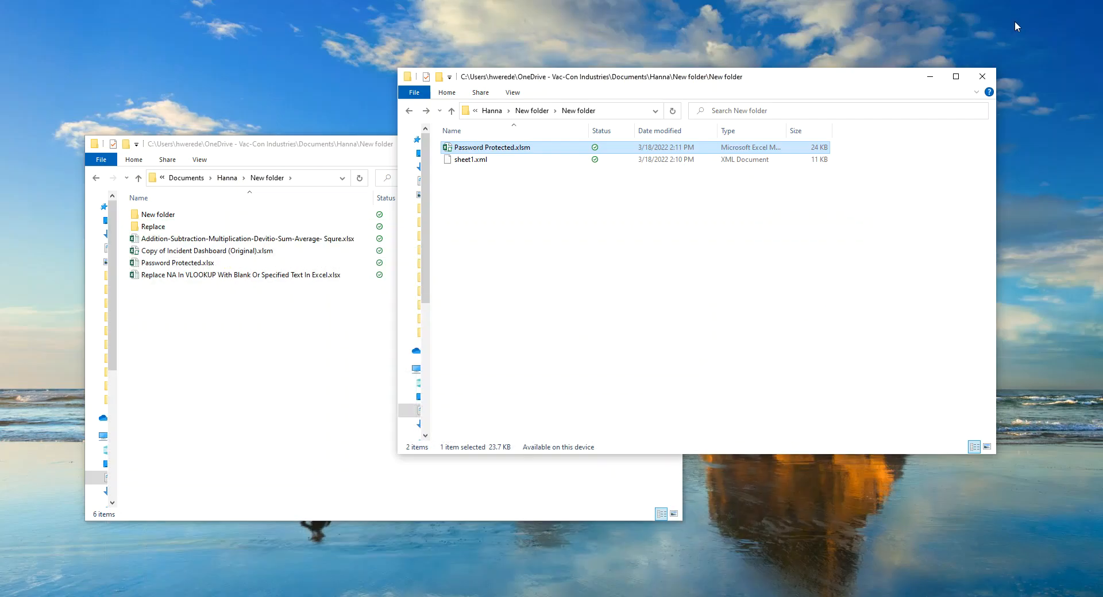
Rename the workbook copy in the nested New folder as Password Protected.xlsx, accepting the file extension change.
mouse_move(523, 156)
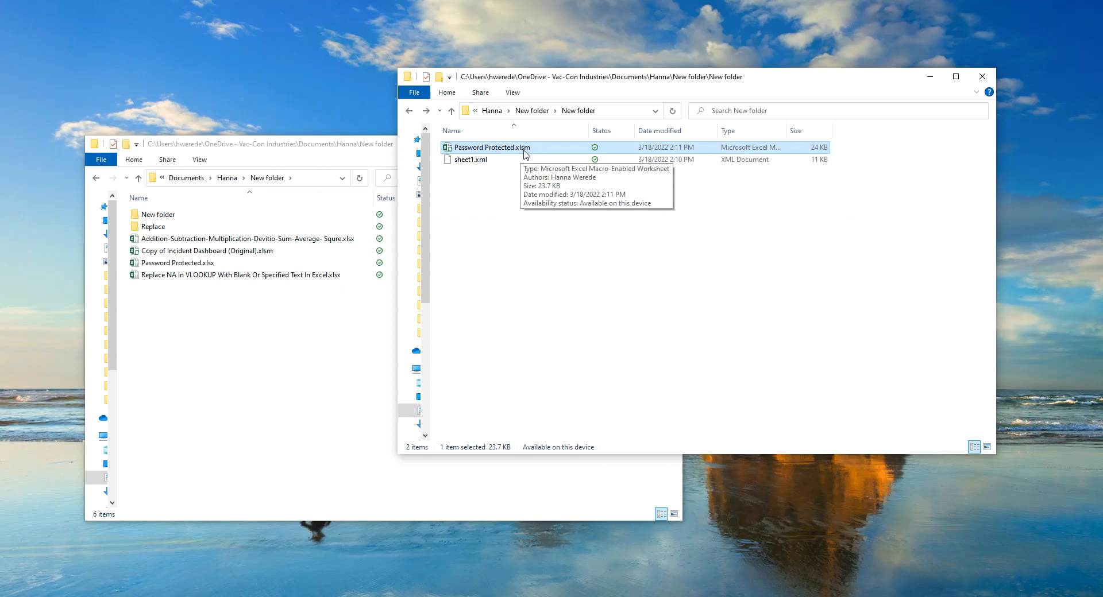
right_click(525, 150)
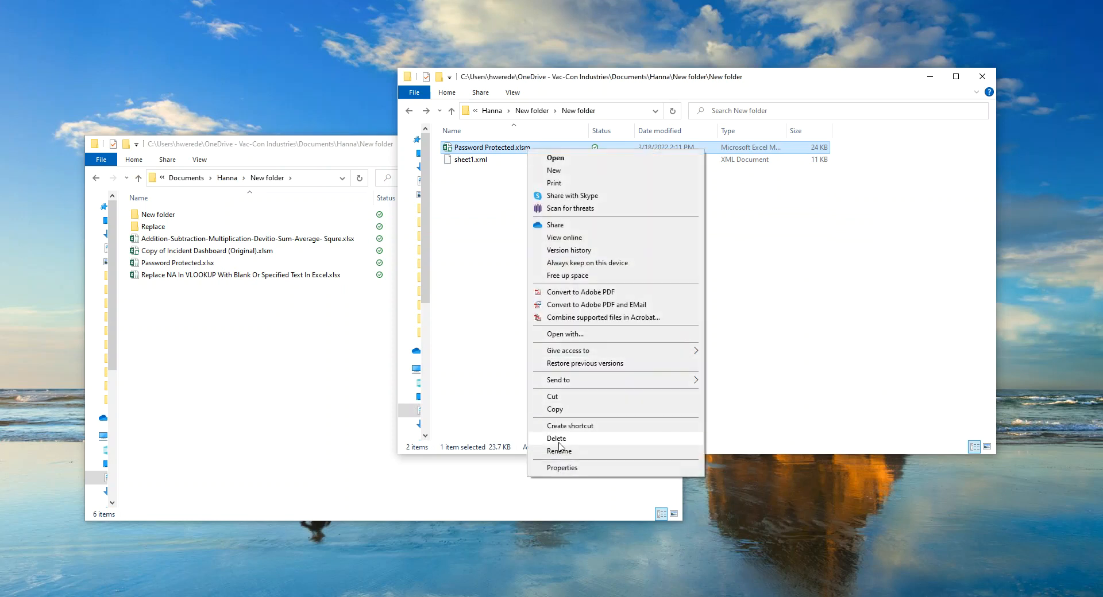
left_click(560, 451)
left_click(534, 147)
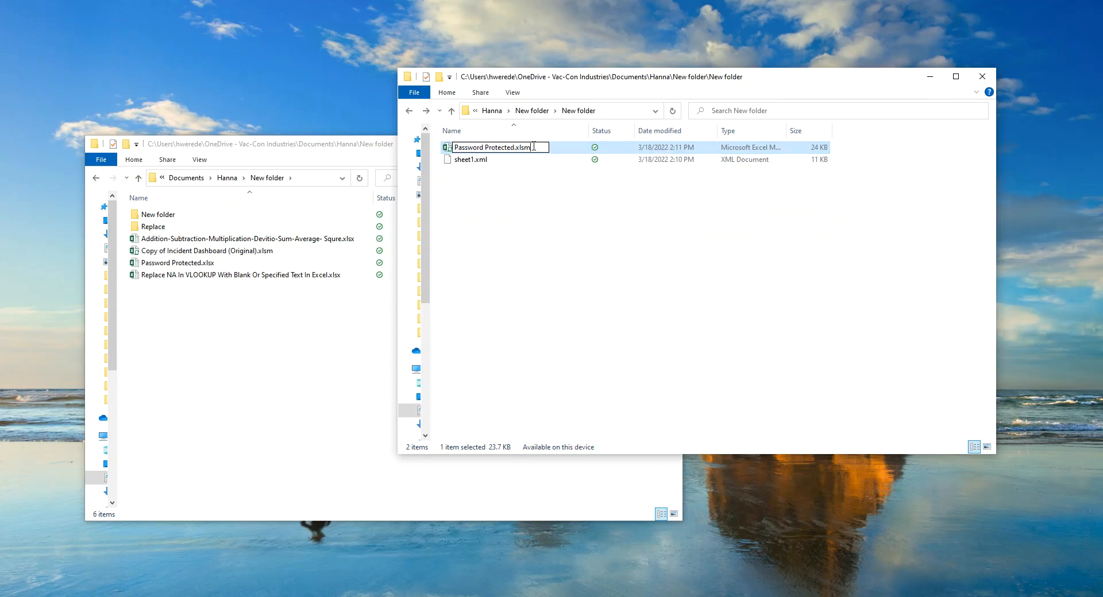
key("BackSpace")
key("Return")
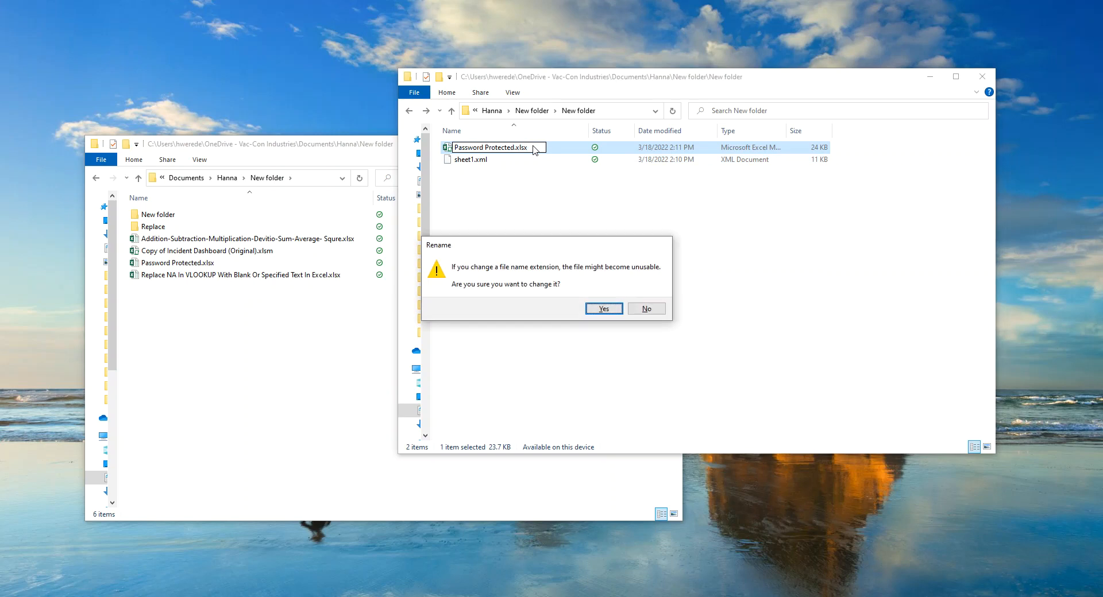
left_click(600, 310)
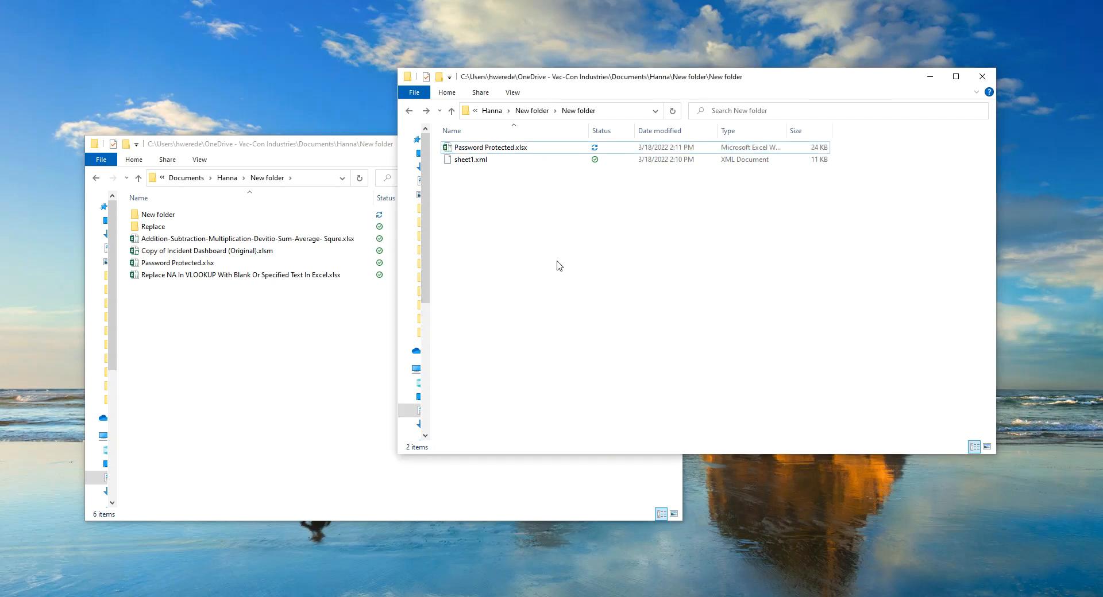
Open the renamed Password Protected.xlsx and check whether cells in the Item Description column and column D can be edited and selected.
double_click(503, 150)
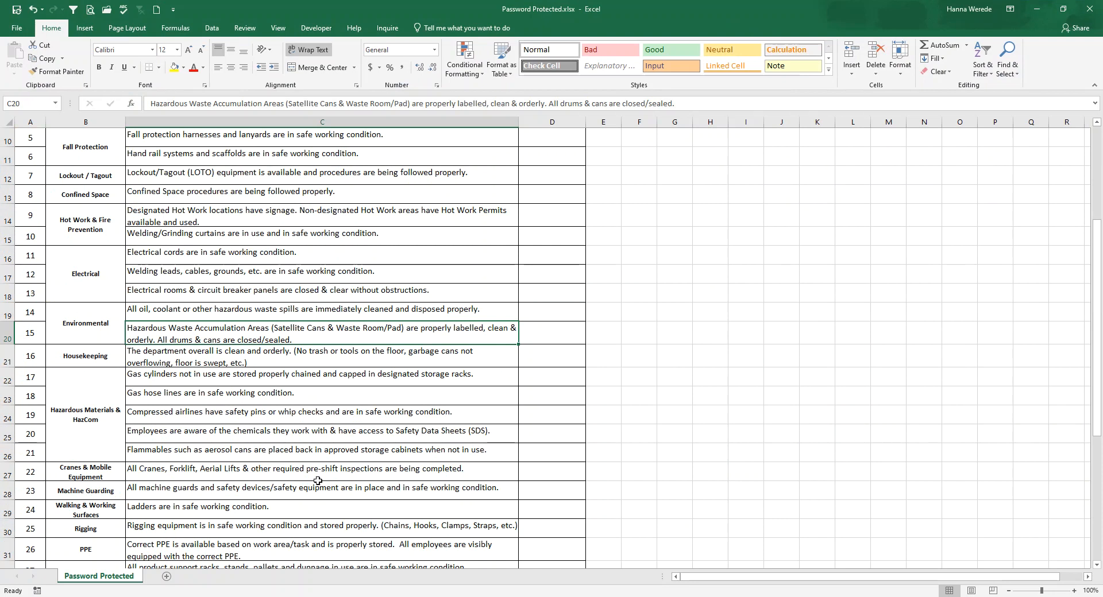
double_click(384, 276)
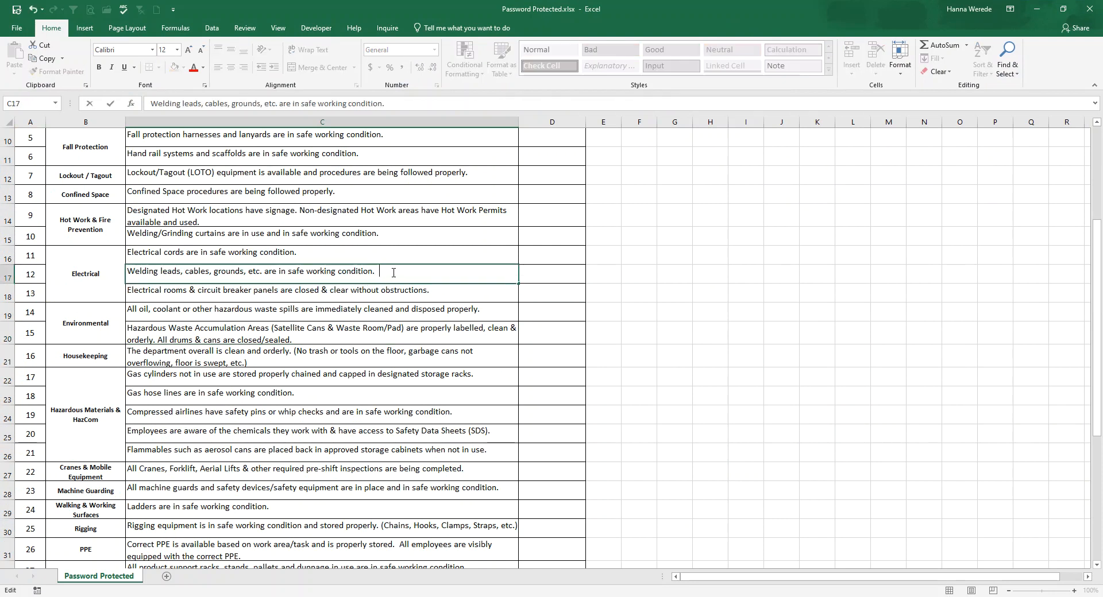
left_click(404, 241)
key("Right")
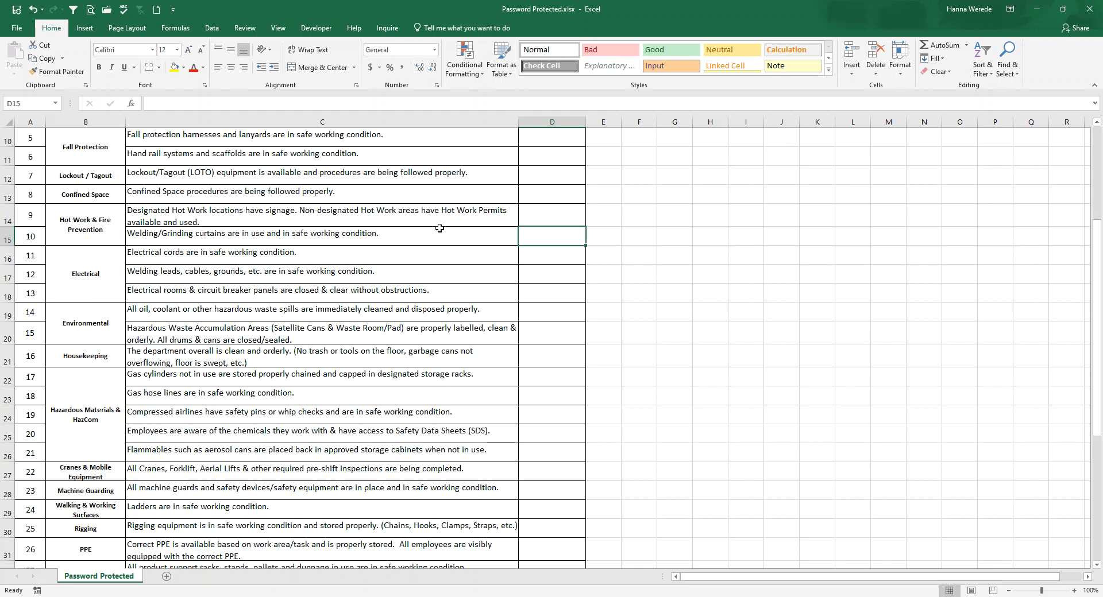
left_click(529, 300)
scroll(529, 301, "up", 4)
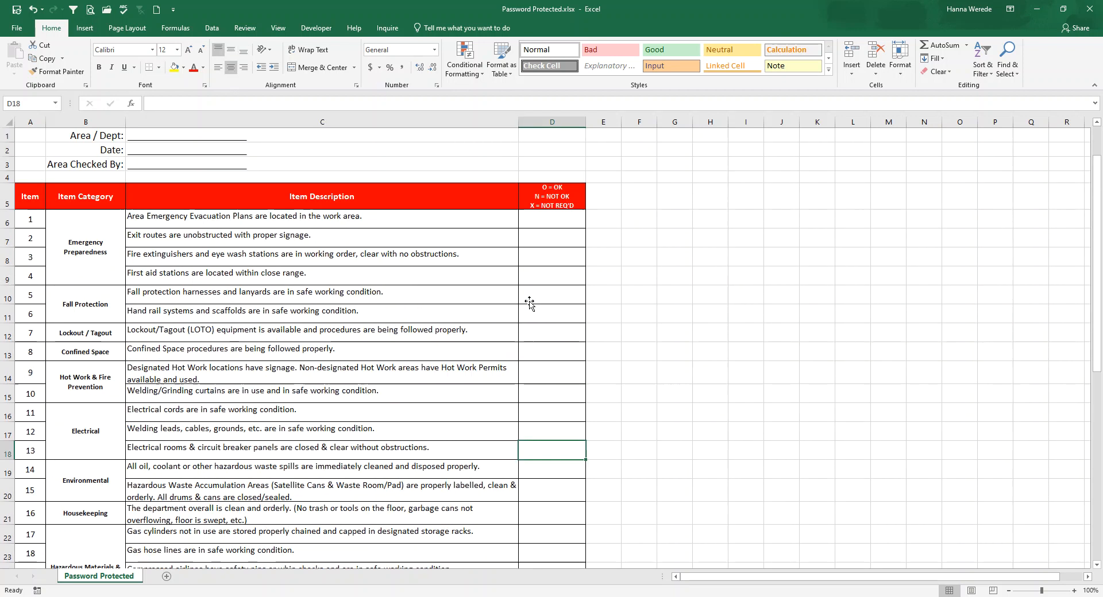
scroll(527, 304, "down", 2)
left_click(410, 308)
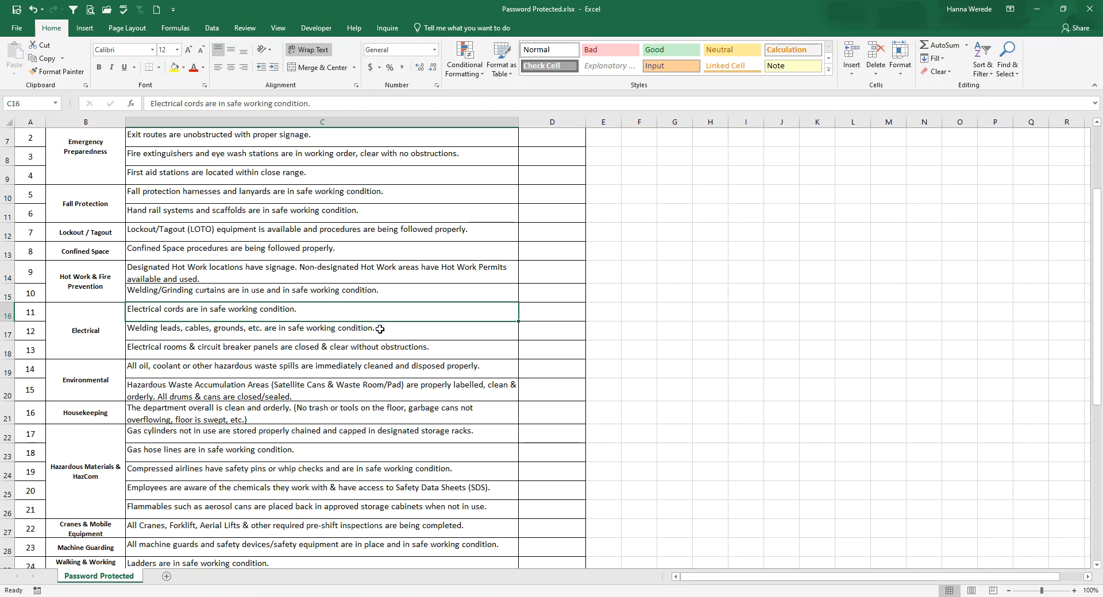
left_click(552, 293)
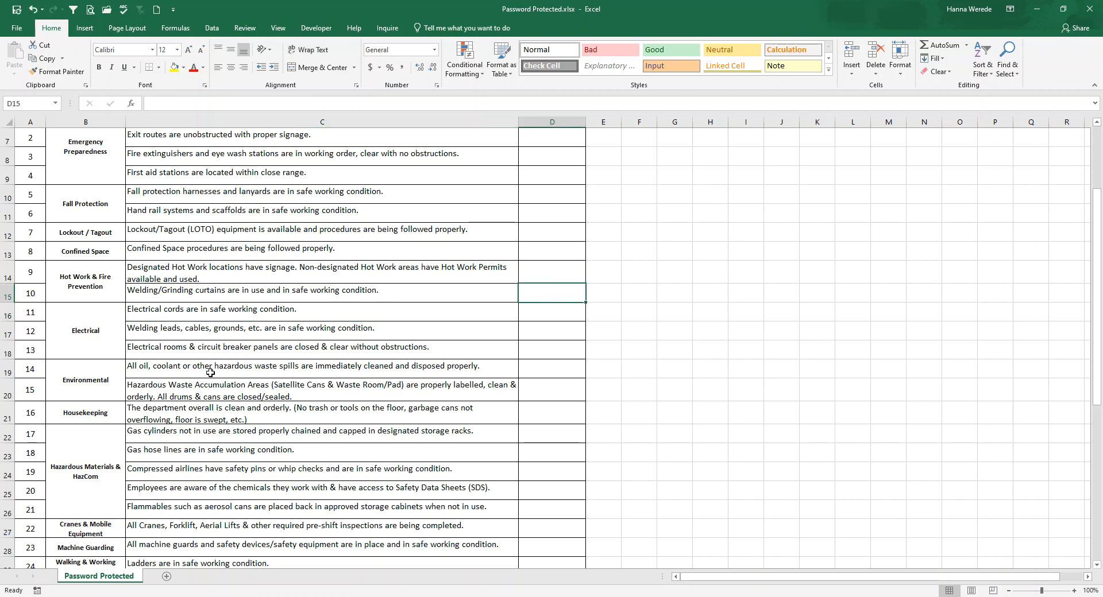